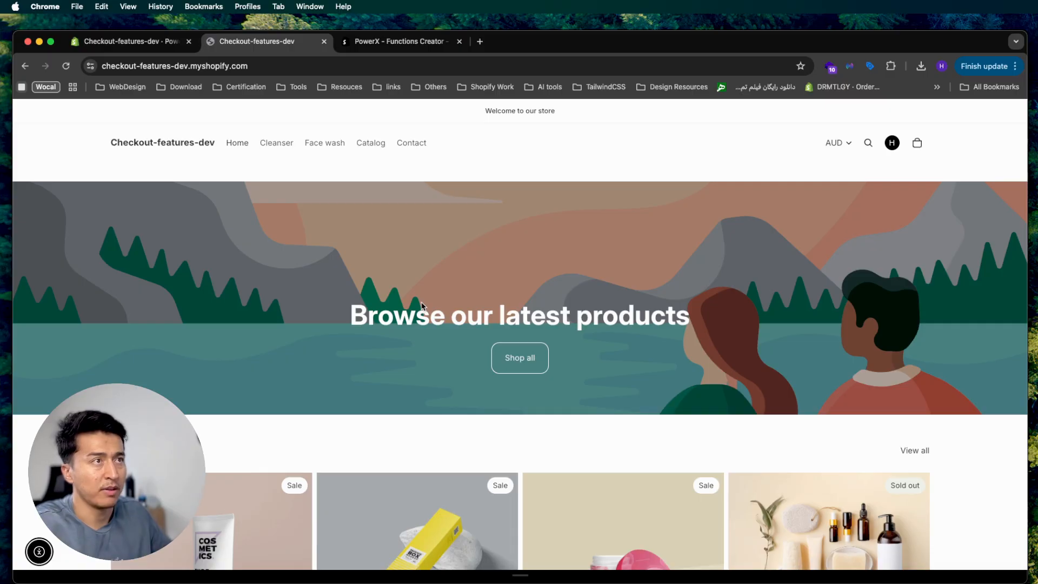
# Open the storefront's Cleanser collection and scroll through its four sale-priced cleansers
pyautogui.click(277, 145)
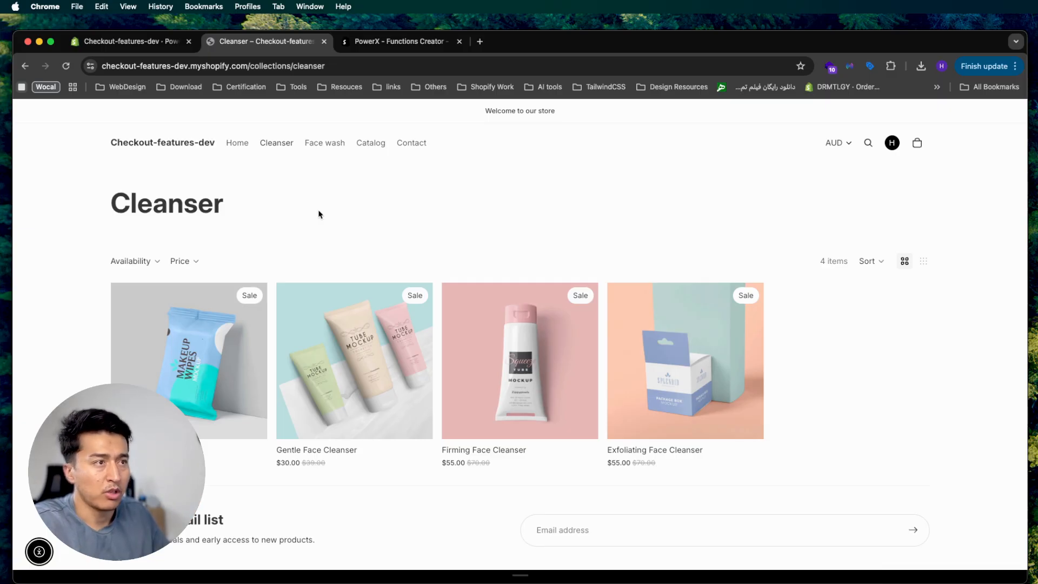
pyautogui.moveTo(222, 335)
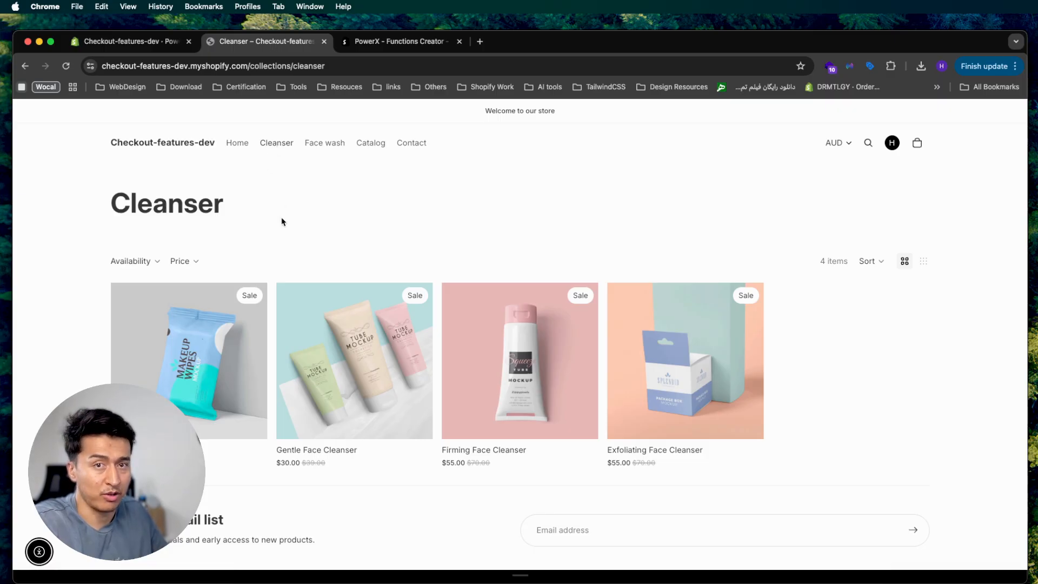
pyautogui.scroll(-1, 336, 162)
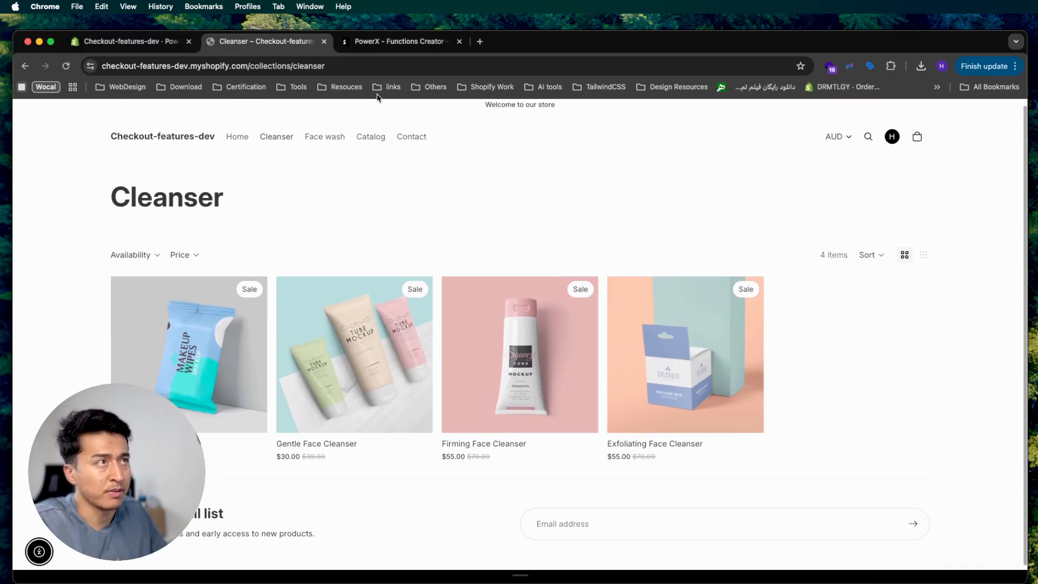
# View the PowerX - Functions Creator App Store listing, then return to the PowerX Functions admin dashboard
pyautogui.click(393, 47)
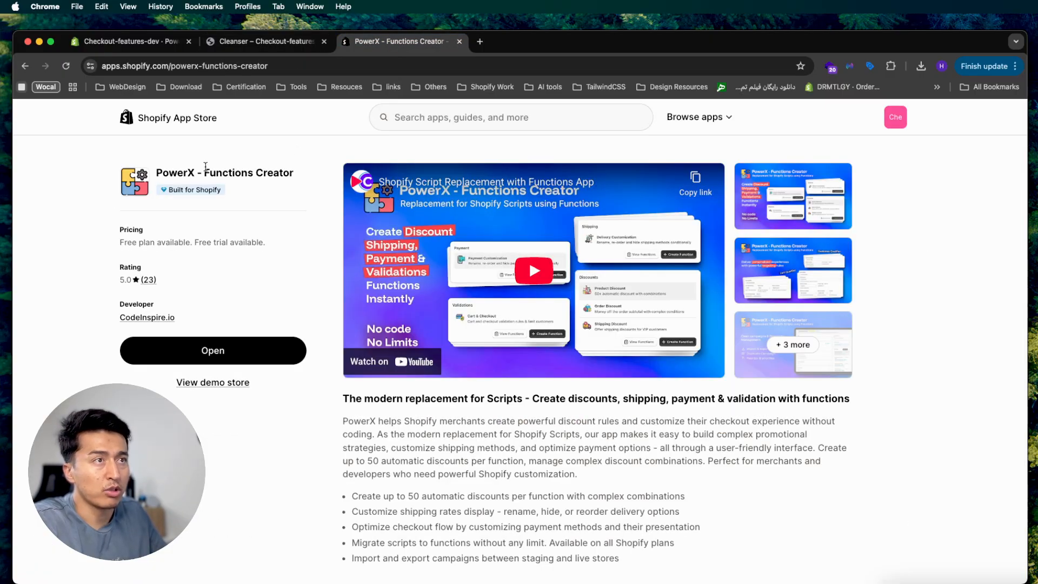
pyautogui.moveTo(182, 172); pyautogui.dragTo(287, 232)
pyautogui.click(258, 208)
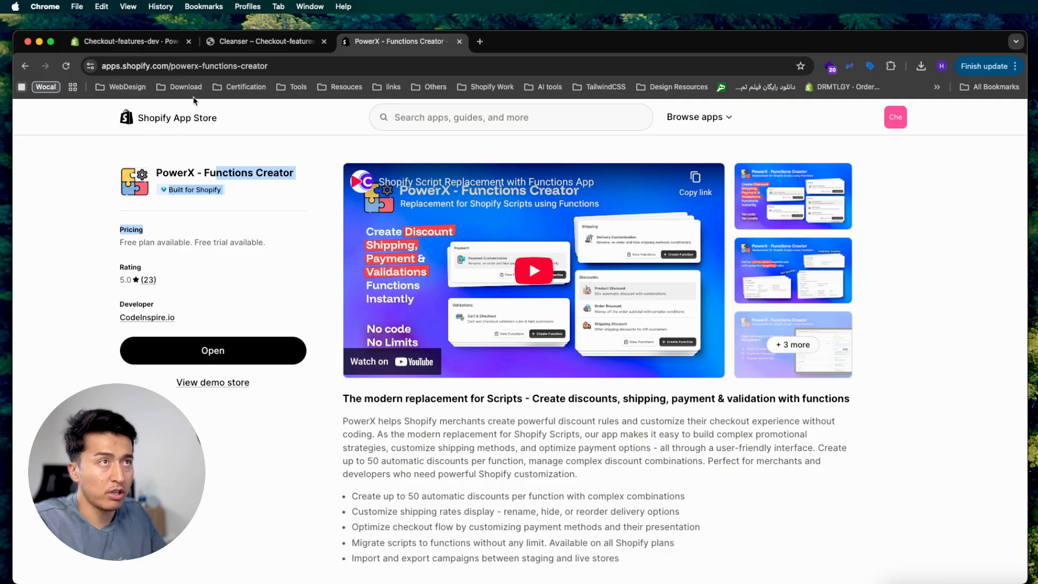
pyautogui.click(141, 42)
pyautogui.scroll(-5, 240, 327)
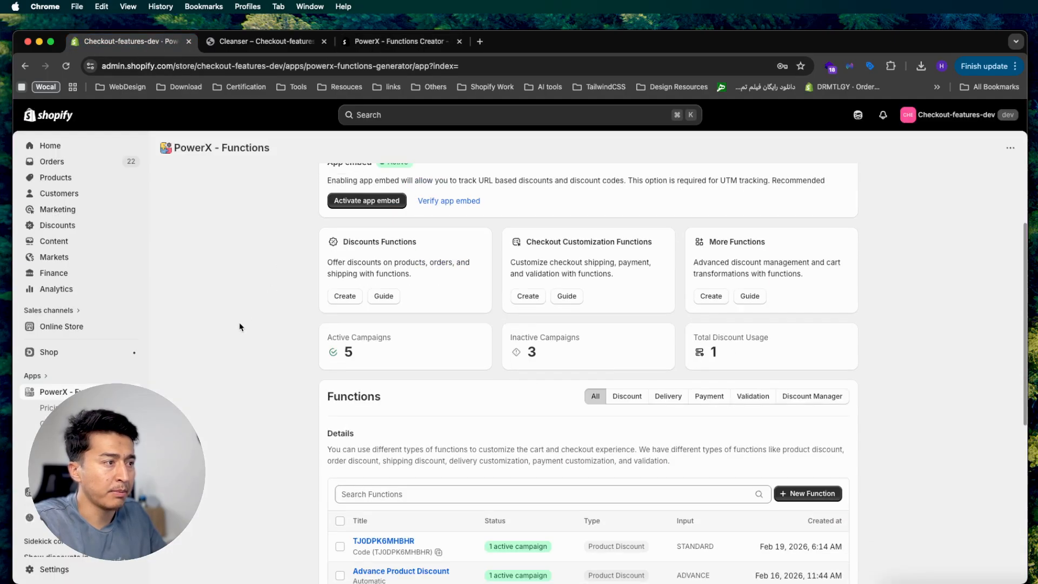
# Start a new Product Discount function from the New Function menu
pyautogui.click(816, 361)
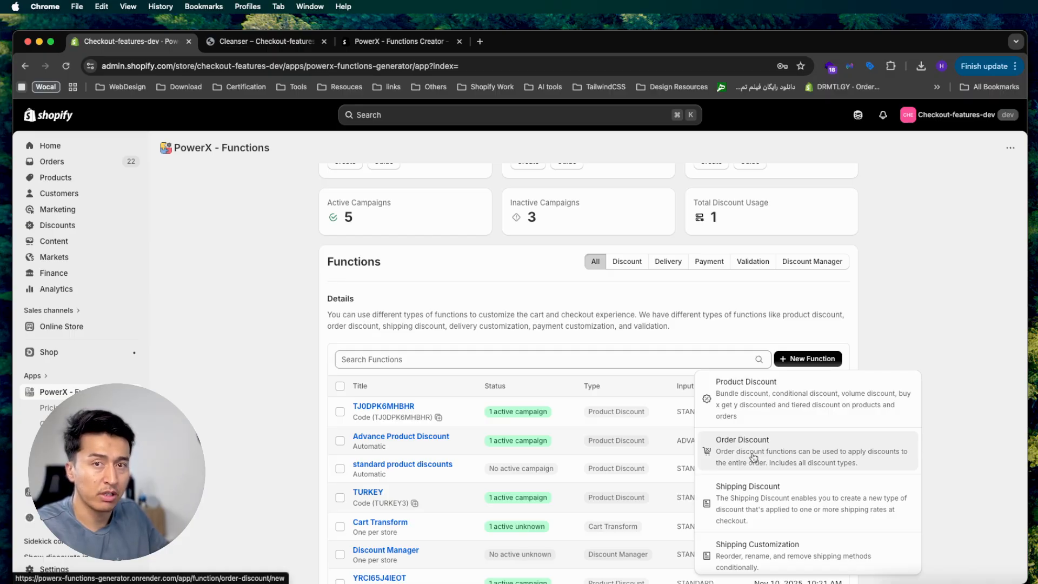
pyautogui.click(766, 399)
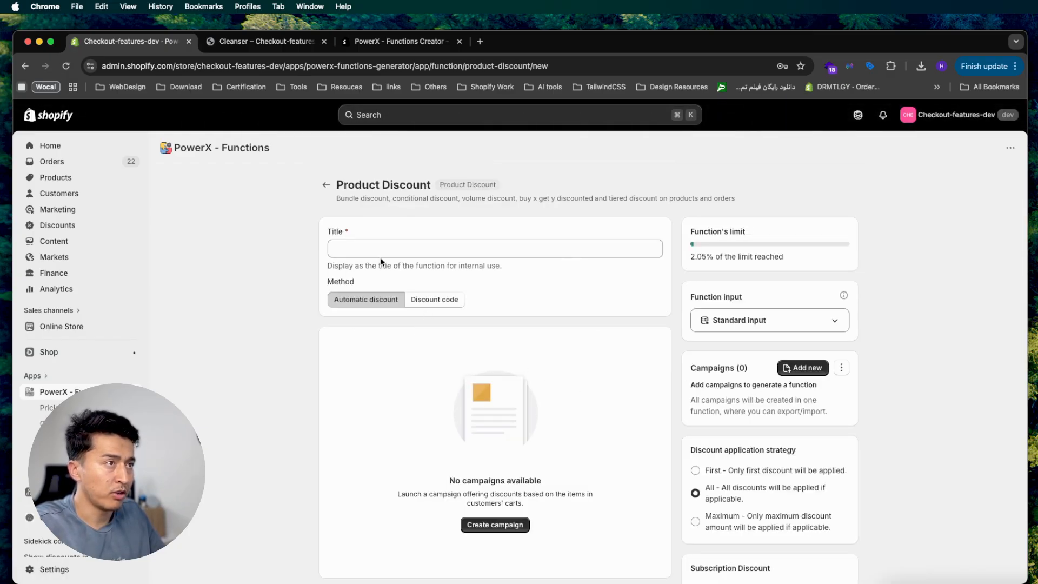
pyautogui.click(362, 243)
pyautogui.click(418, 300)
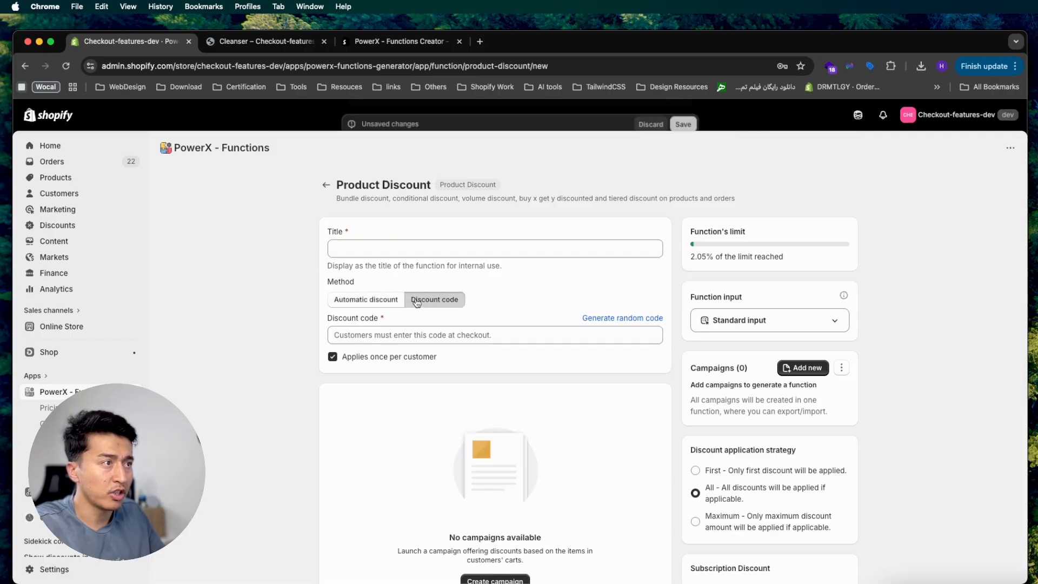
pyautogui.click(606, 319)
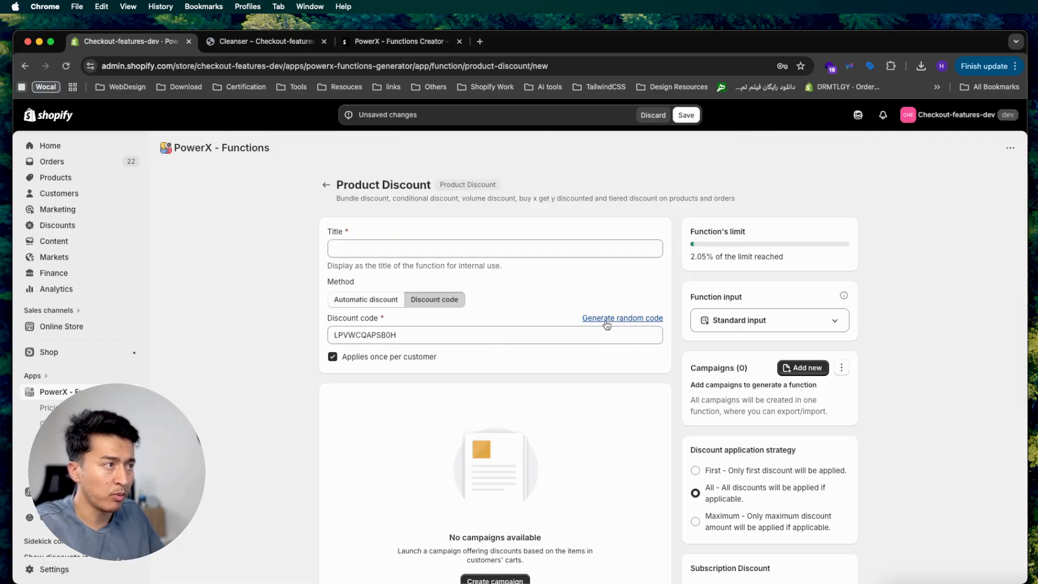
pyautogui.doubleClick(543, 339)
pyautogui.press('super+c')
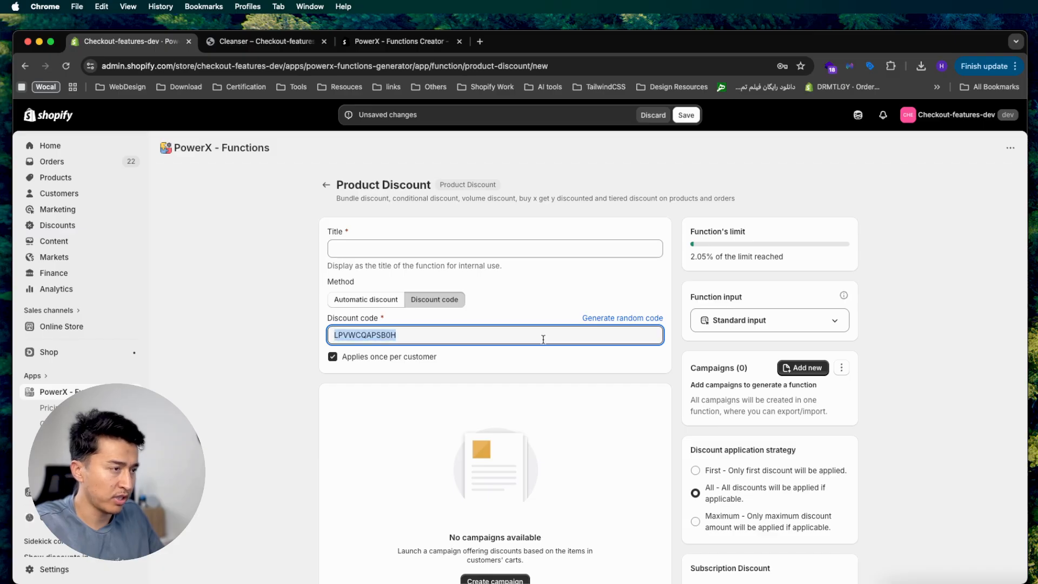
pyautogui.click(433, 248)
pyautogui.press('super+v')
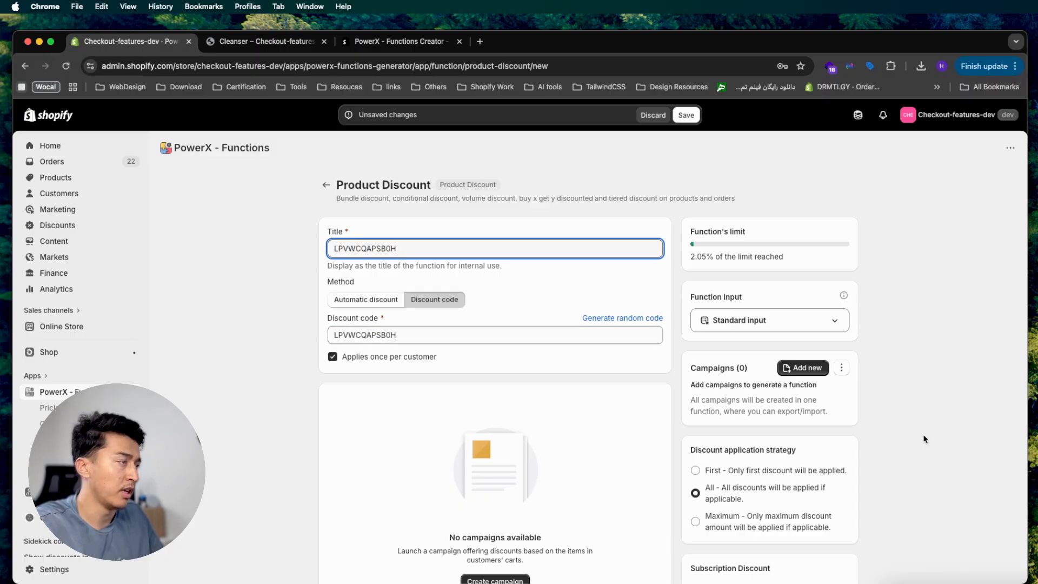
pyautogui.moveTo(696, 368); pyautogui.dragTo(749, 370)
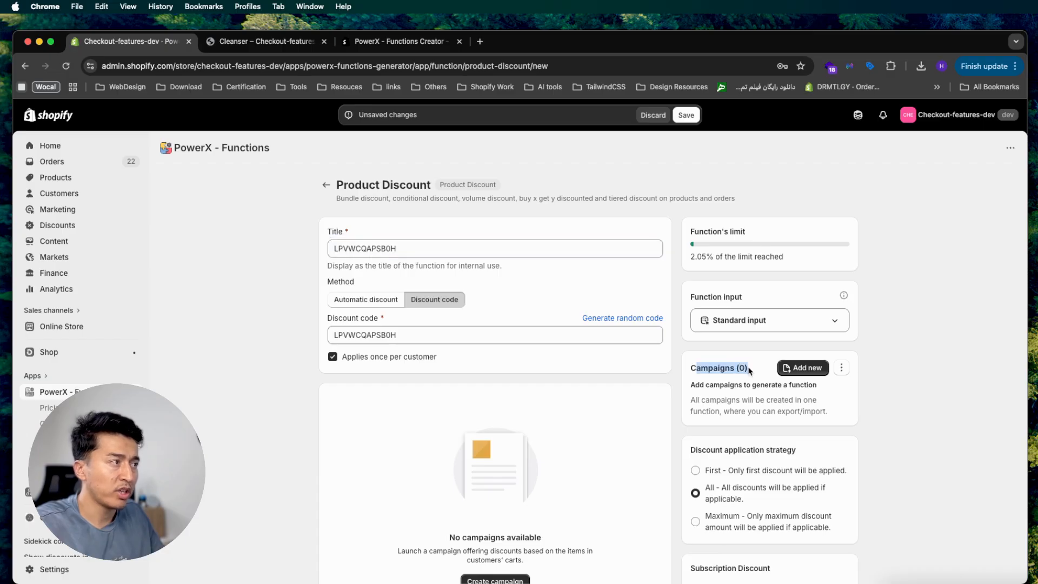
pyautogui.click(804, 367)
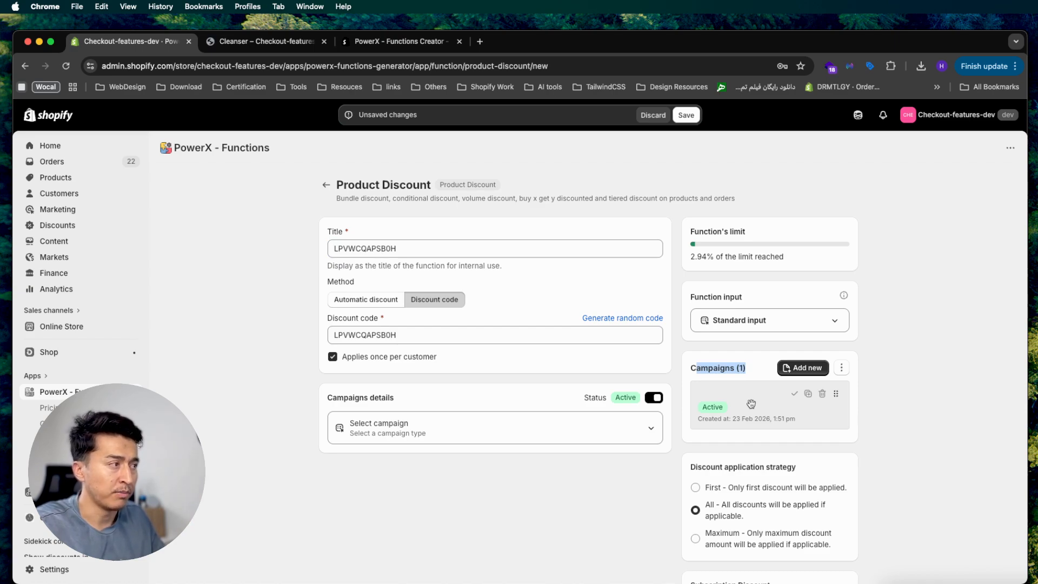
# Make the first campaign a Conditional Discount named 'Collection A - $5 OFF'
pyautogui.click(469, 429)
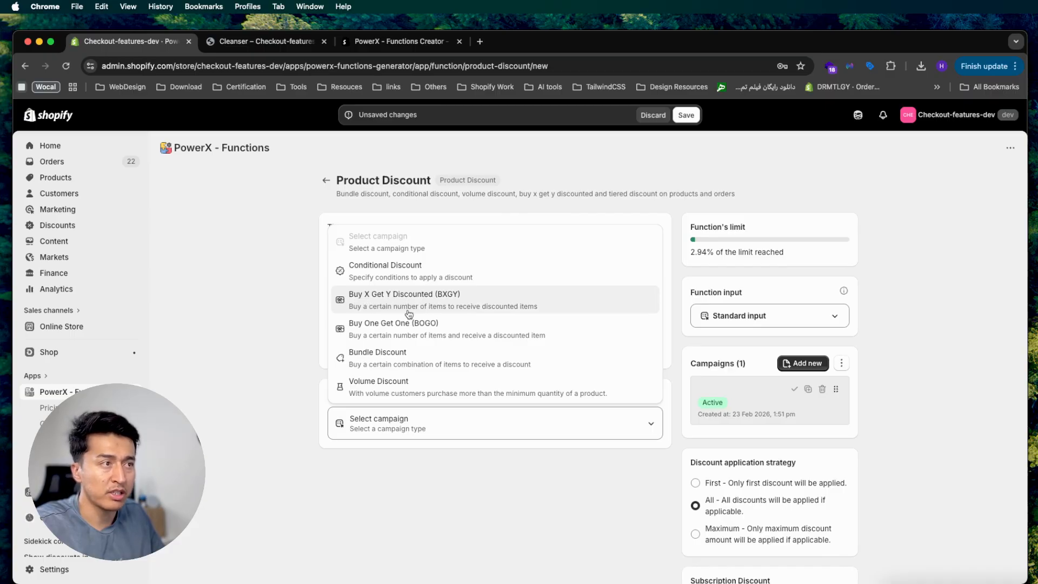
pyautogui.scroll(-1, 381, 359)
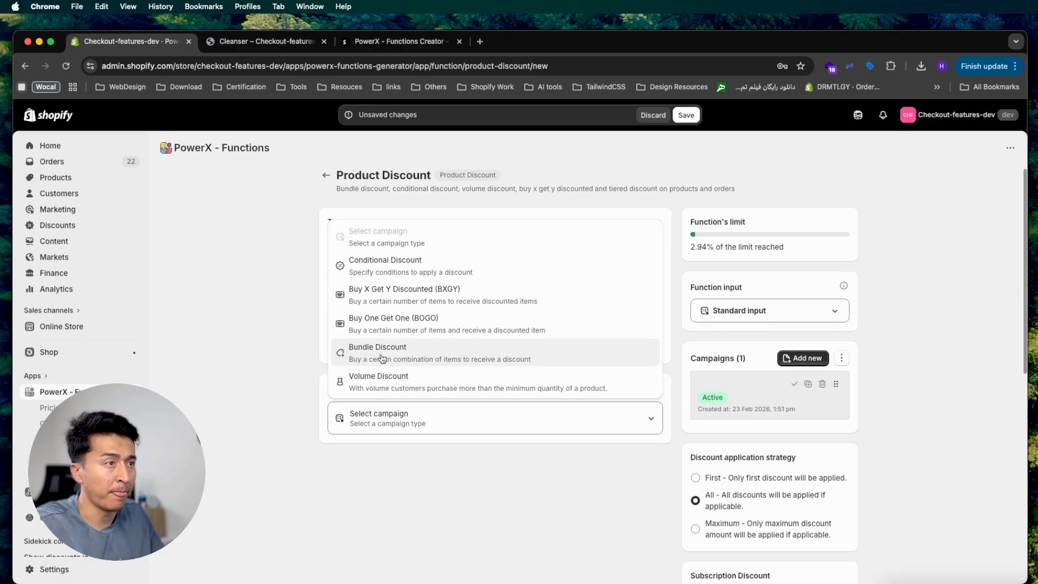
pyautogui.scroll(1, 378, 357)
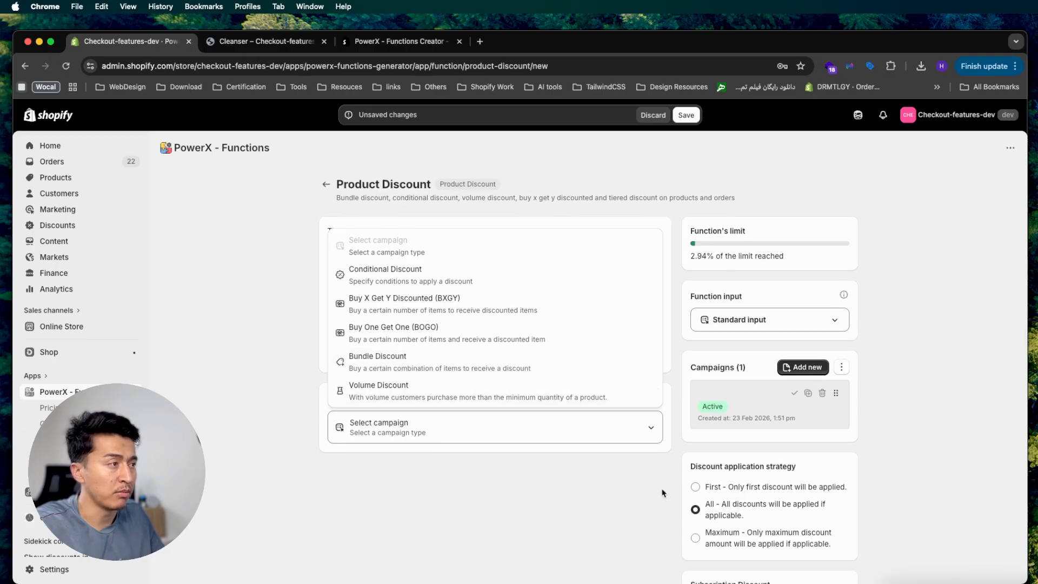
pyautogui.click(396, 279)
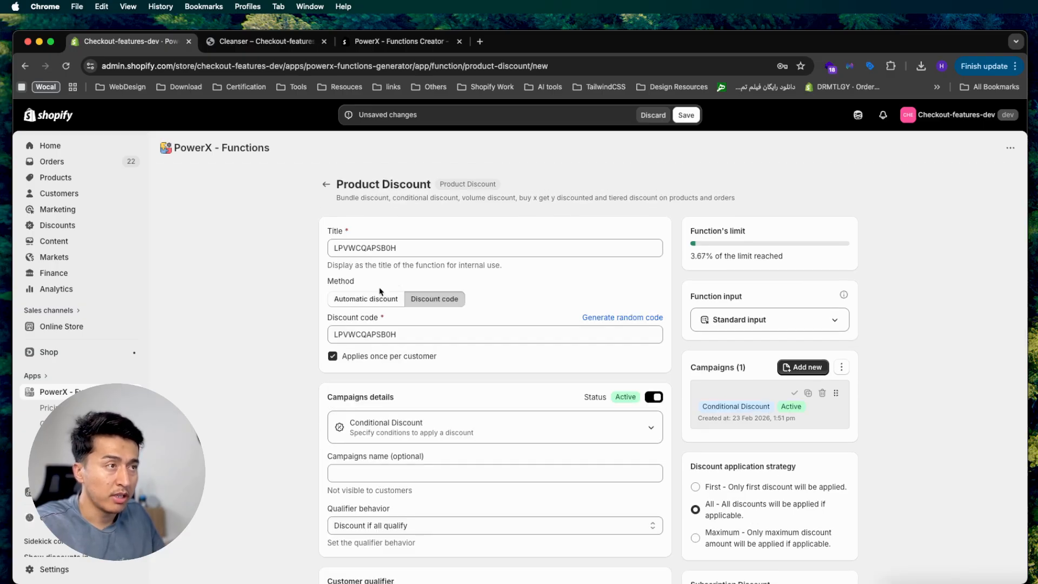
pyautogui.click(378, 468)
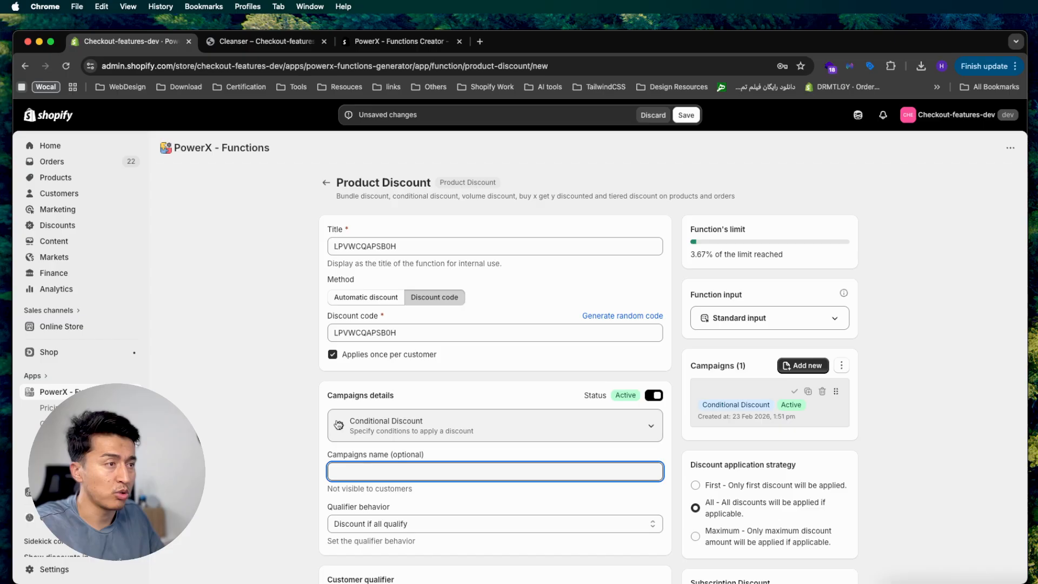
pyautogui.scroll(-3, 285, 419)
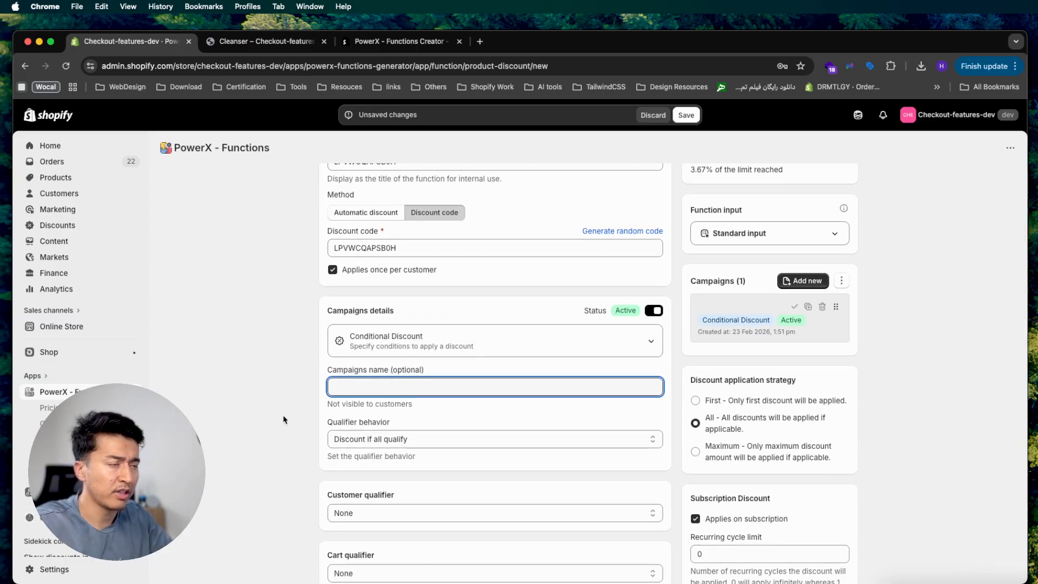
pyautogui.write('Collec')
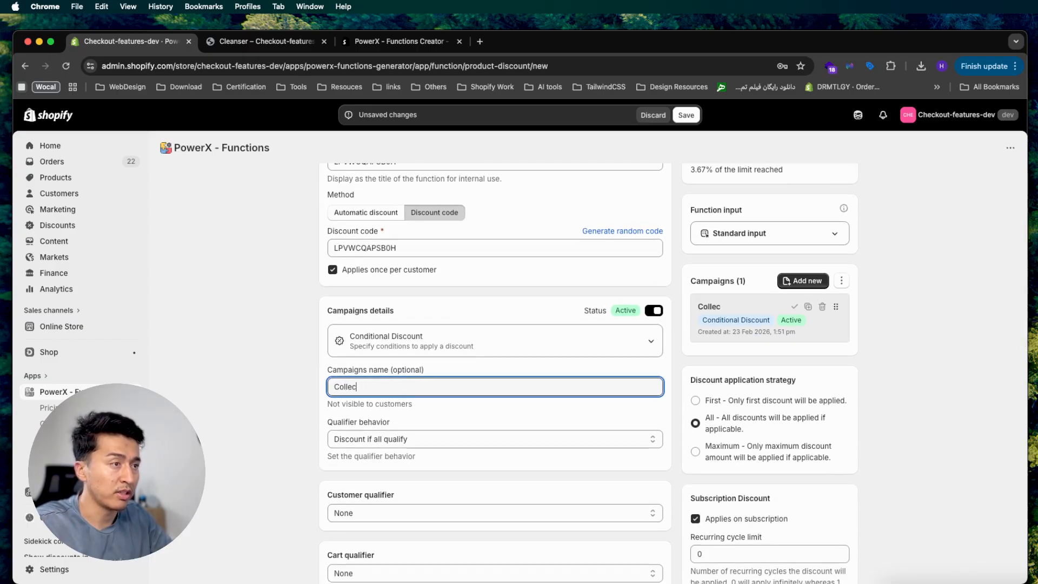
pyautogui.write('tion A - $')
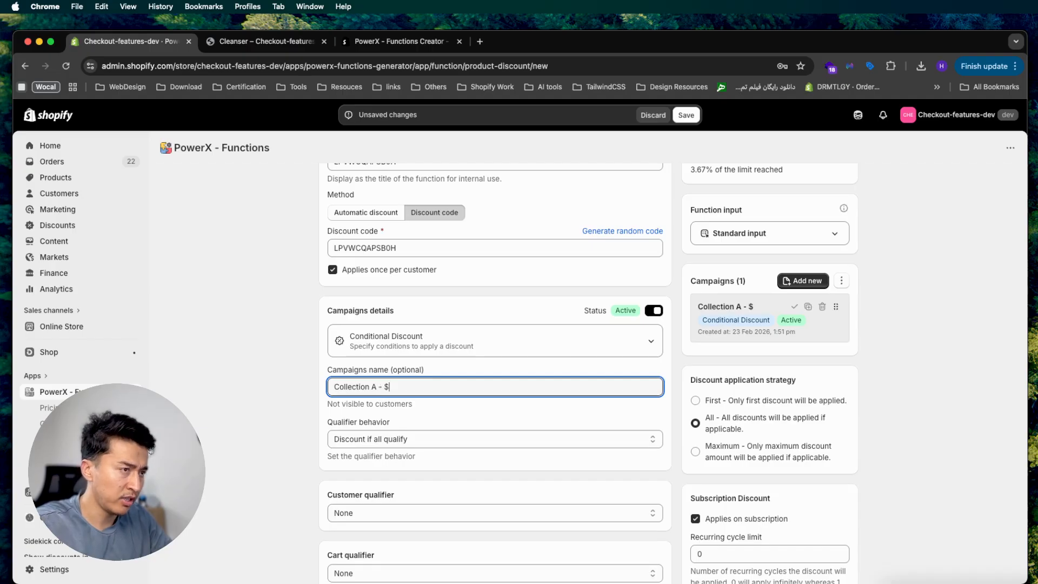
pyautogui.write('5 ')
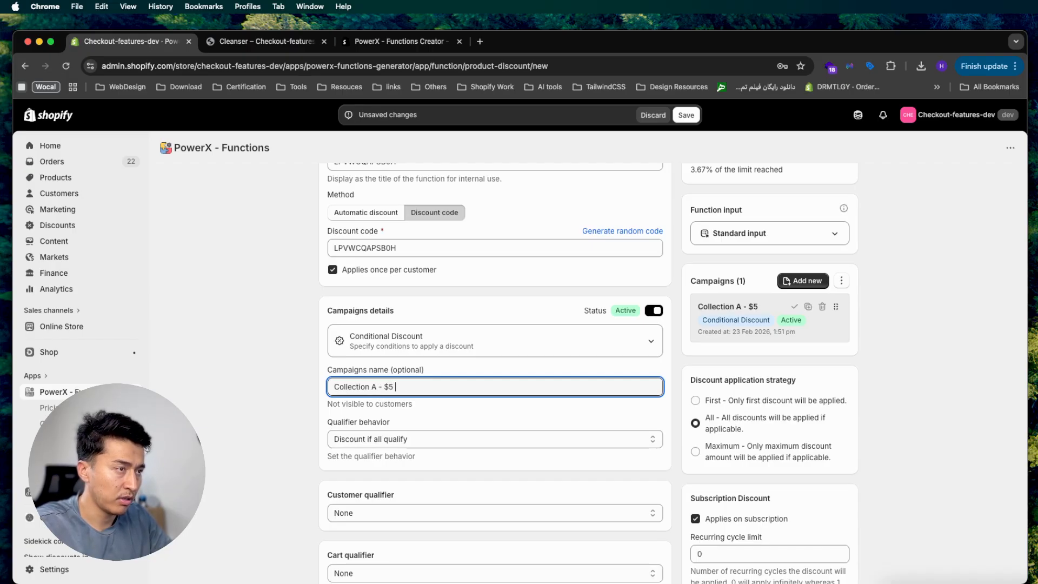
pyautogui.write('OFF')
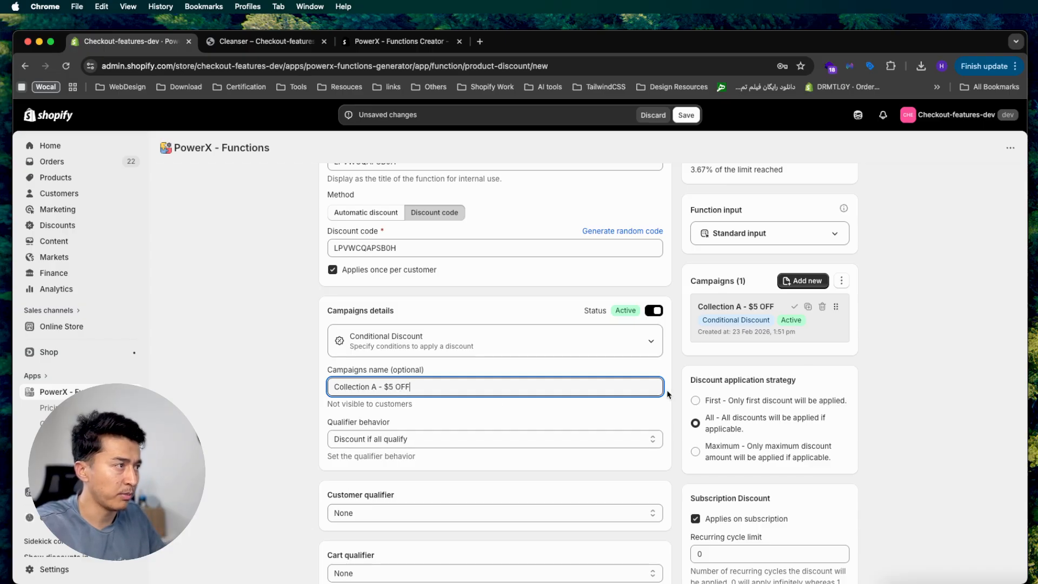
pyautogui.scroll(-5, 519, 381)
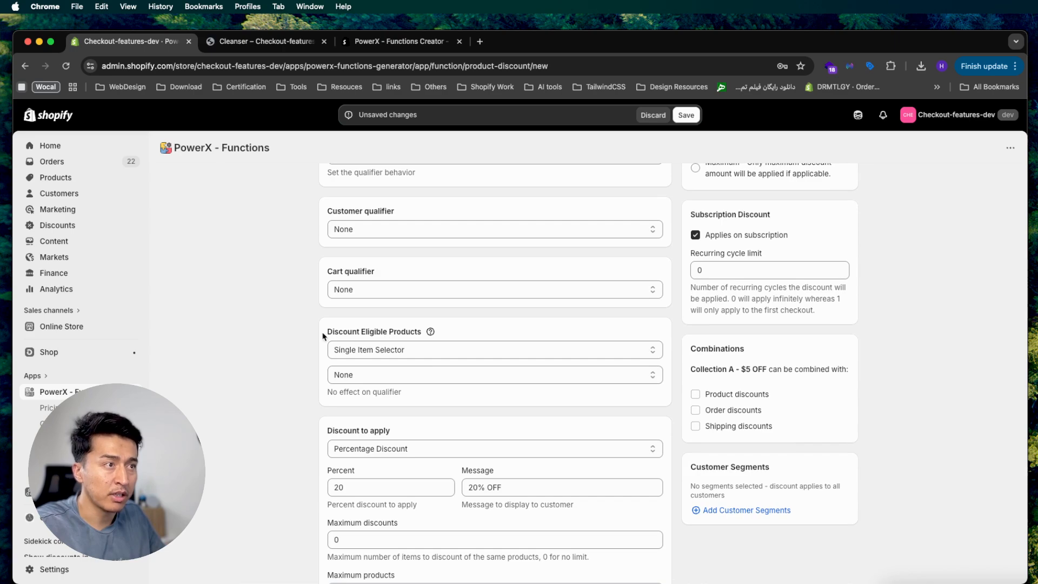
pyautogui.moveTo(323, 335); pyautogui.dragTo(410, 332)
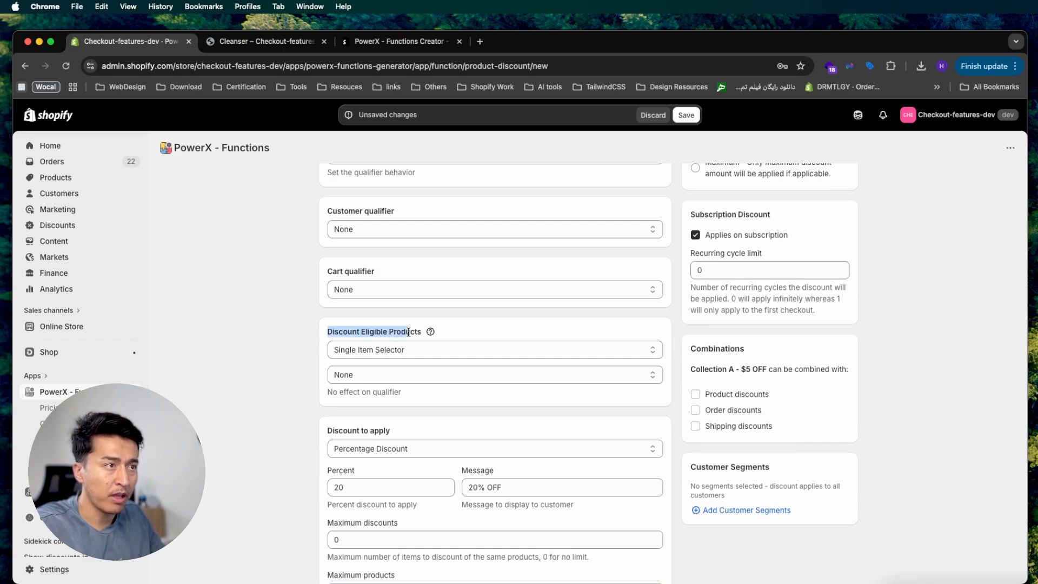
# Limit the campaign's eligible products to the Cleanser collection via Product Collections
pyautogui.click(367, 374)
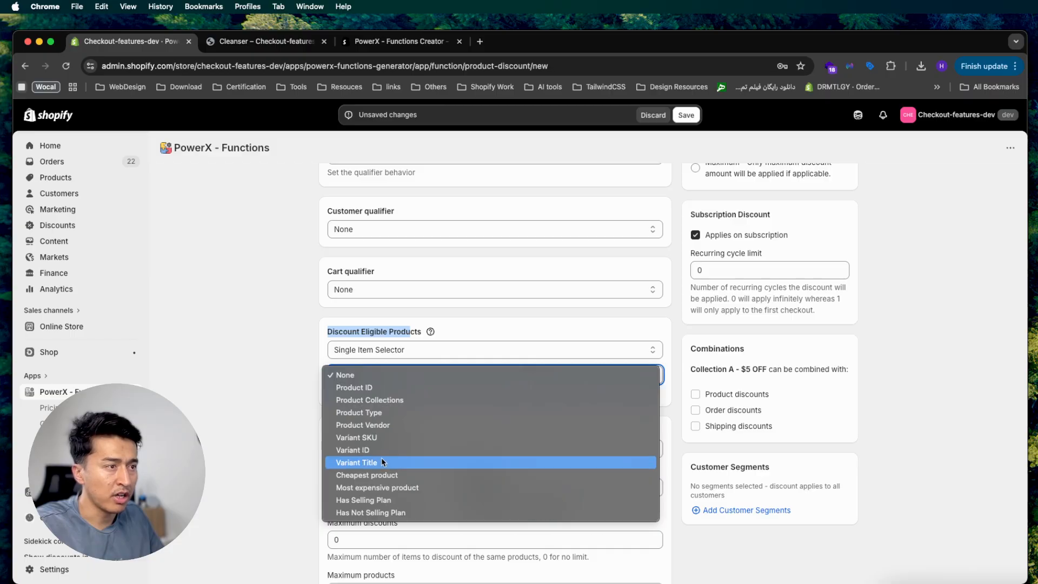
pyautogui.click(351, 400)
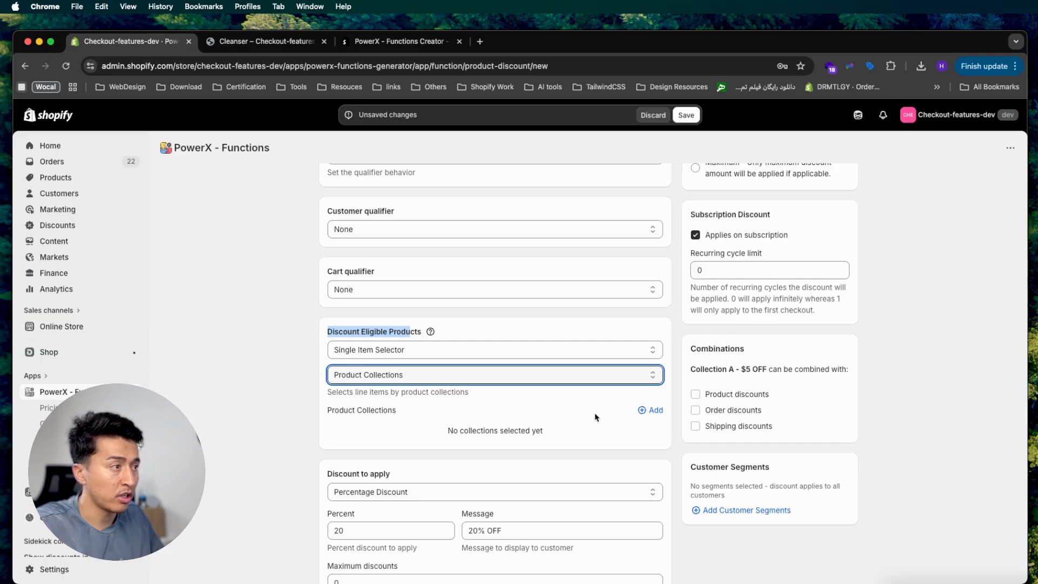
pyautogui.click(651, 409)
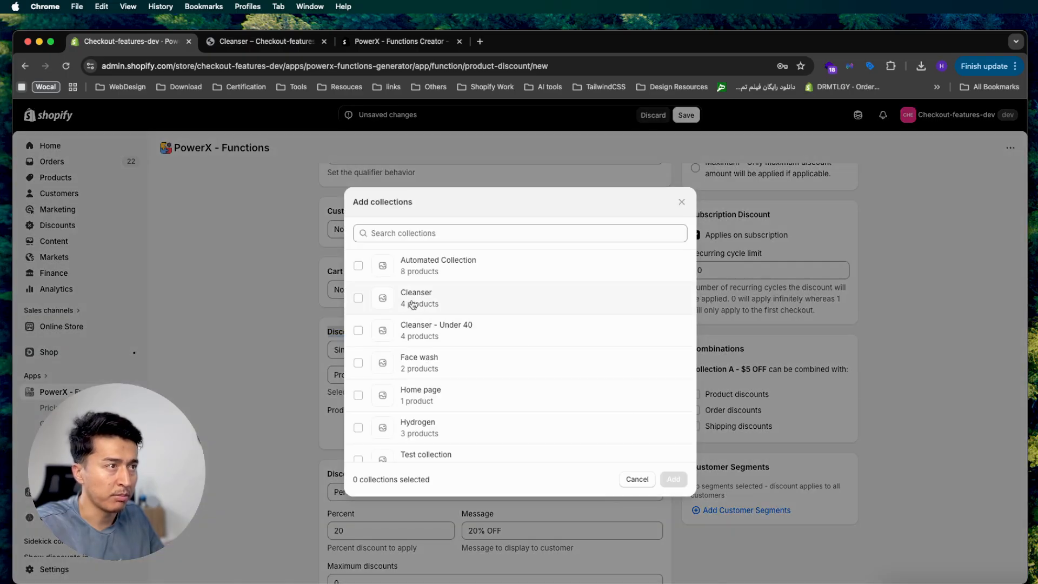
pyautogui.click(413, 304)
pyautogui.click(677, 480)
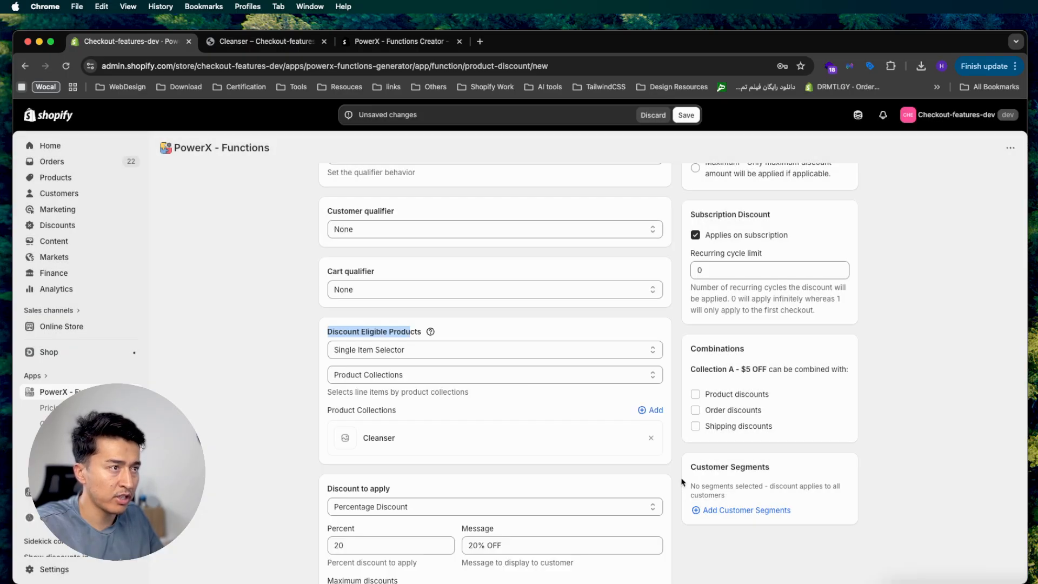
pyautogui.scroll(-3, 471, 463)
pyautogui.click(389, 412)
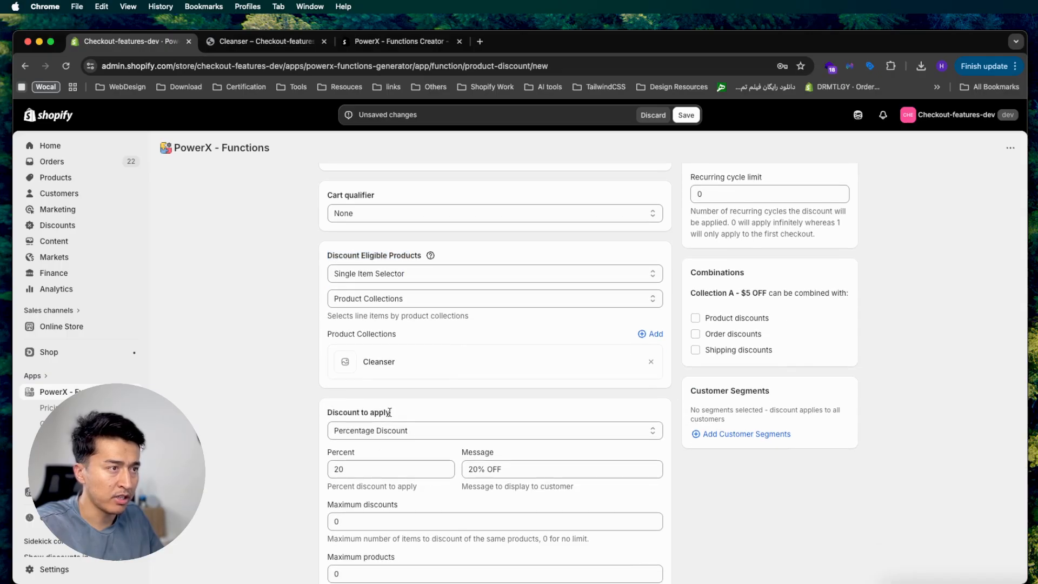
# Give the campaign a fixed per-quantity discount of 5 with the message '$5 OFF'
pyautogui.click(382, 429)
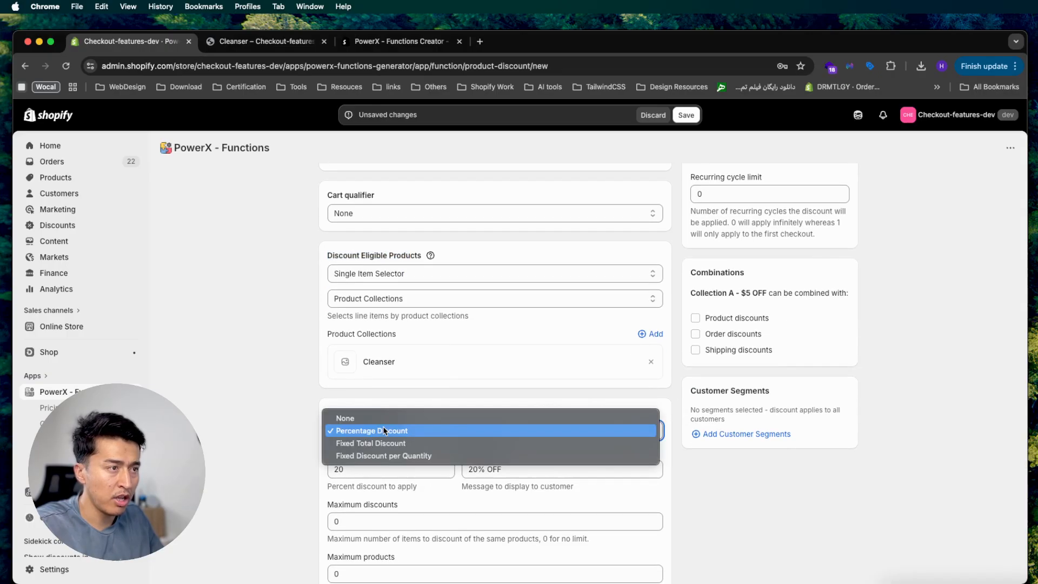
pyautogui.click(373, 455)
pyautogui.press('Tab')
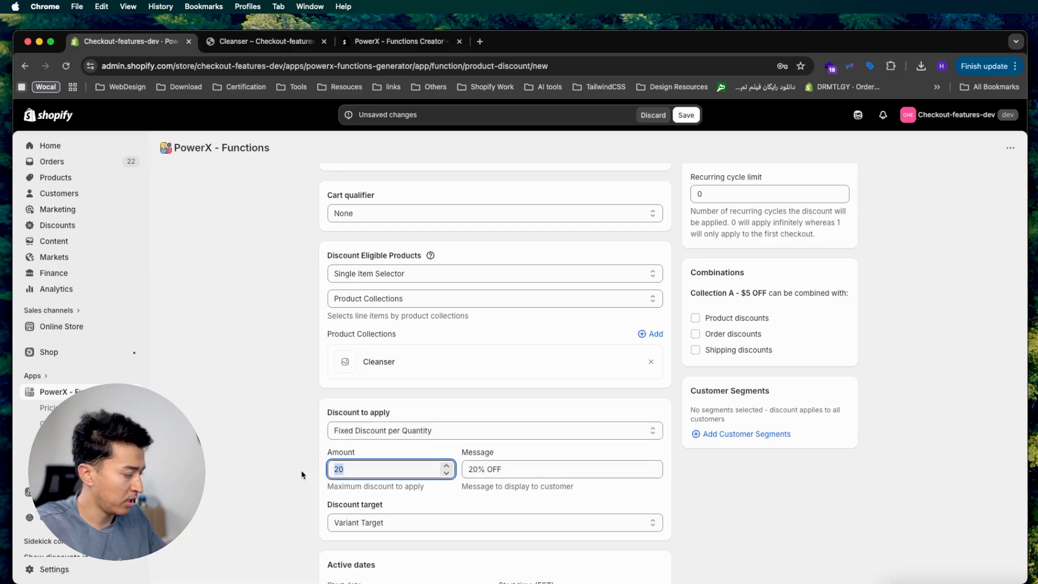
pyautogui.write('5')
pyautogui.press('Tab')
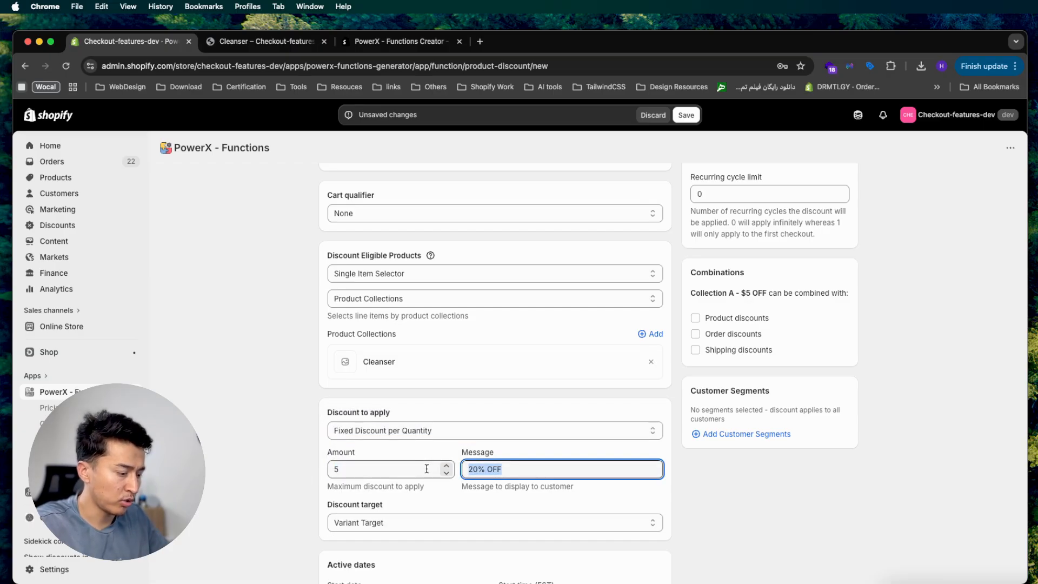
pyautogui.write('$')
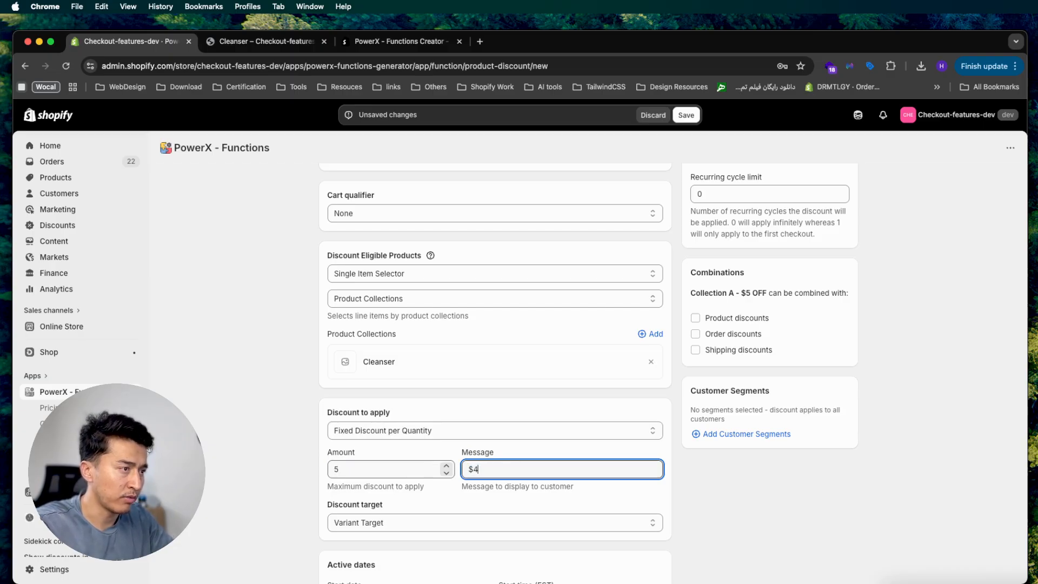
pyautogui.write('5 OFF')
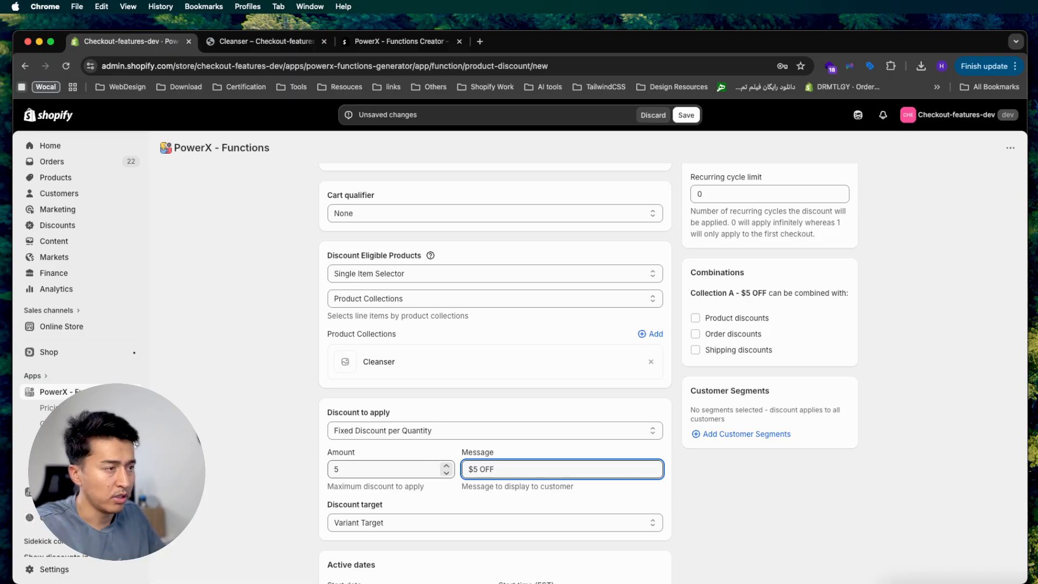
pyautogui.moveTo(516, 467); pyautogui.dragTo(461, 469)
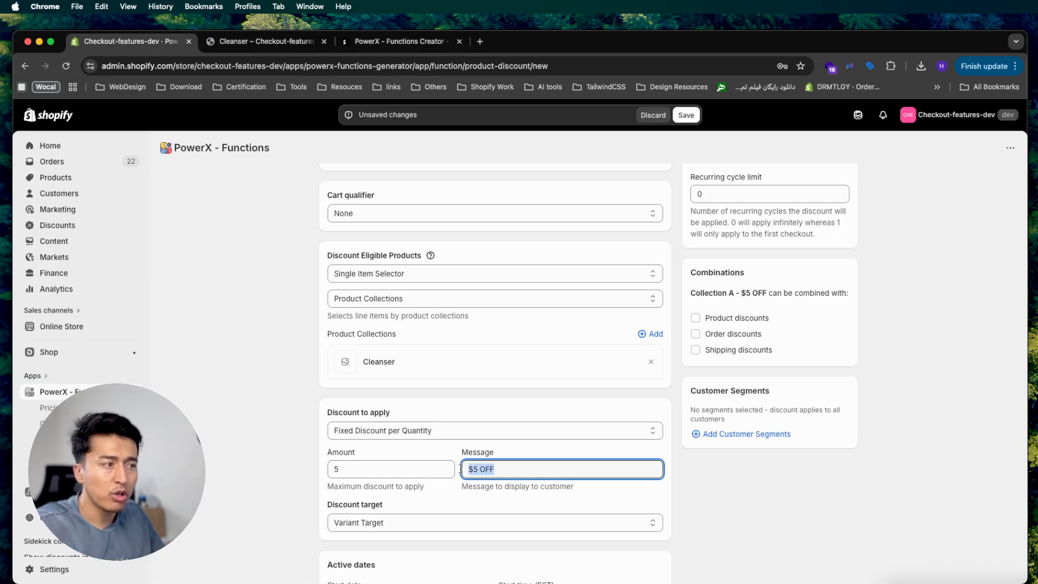
pyautogui.click(267, 453)
pyautogui.scroll(10, 266, 453)
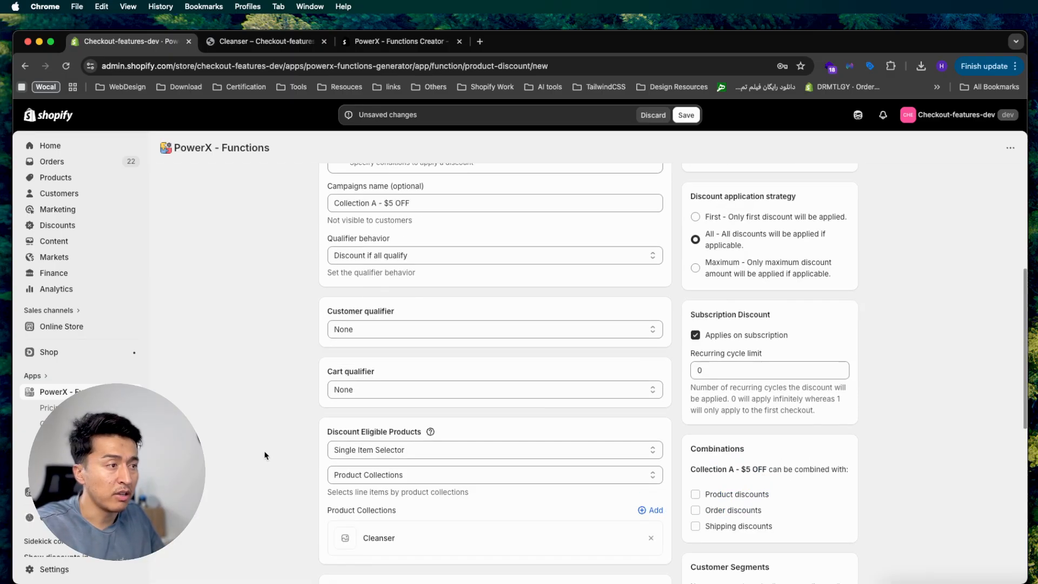
pyautogui.moveTo(419, 335); pyautogui.dragTo(324, 338)
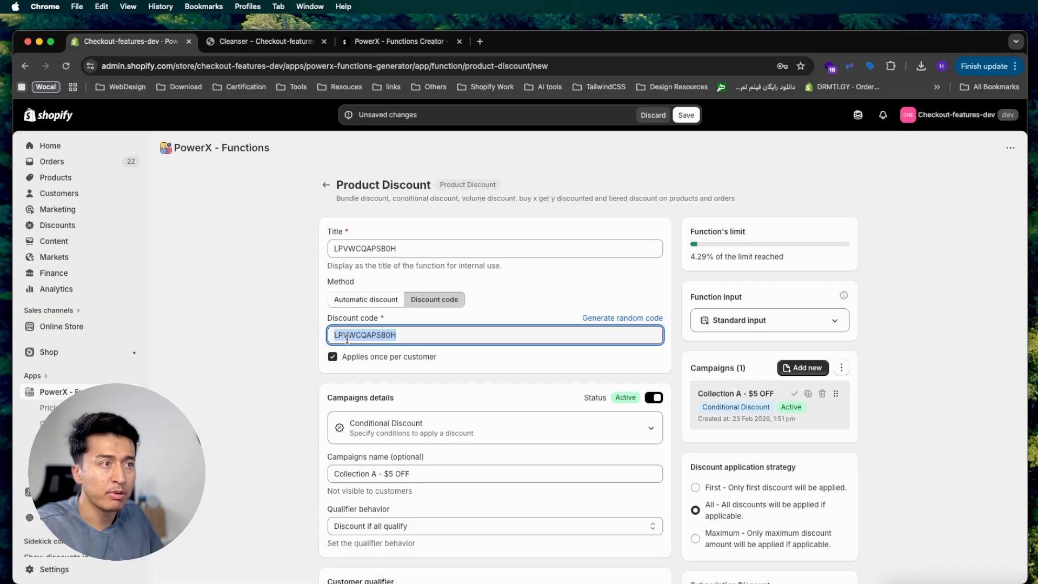
pyautogui.scroll(-10, 252, 459)
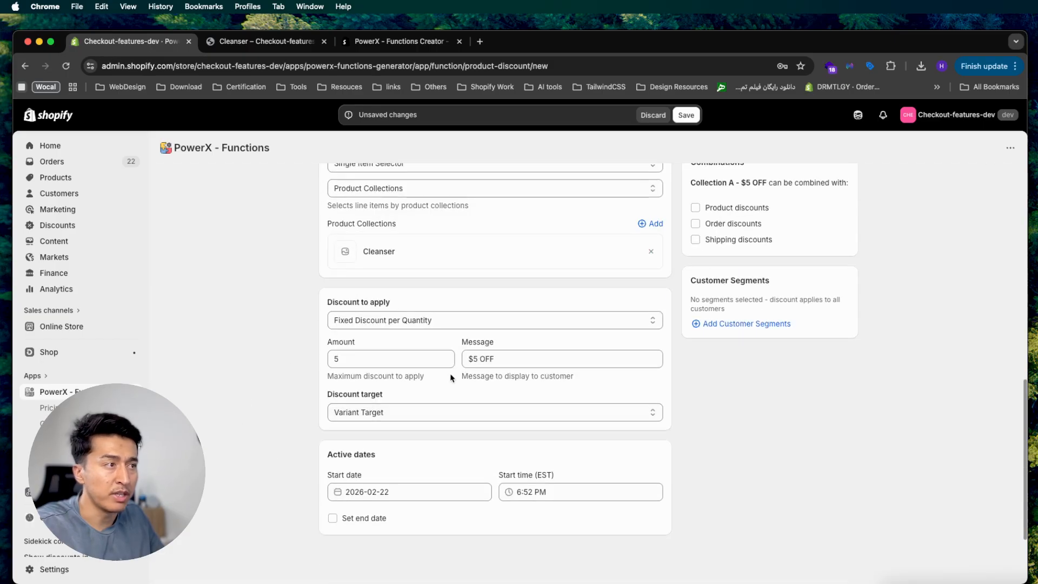
pyautogui.moveTo(472, 359)
pyautogui.mouseDown()
pyautogui.moveTo(523, 357)
pyautogui.moveTo(447, 362)
pyautogui.moveTo(472, 357)
pyautogui.moveTo(459, 360)
pyautogui.mouseUp()
pyautogui.doubleClick(505, 359)
pyautogui.click(768, 419)
pyautogui.scroll(12, 652, 439)
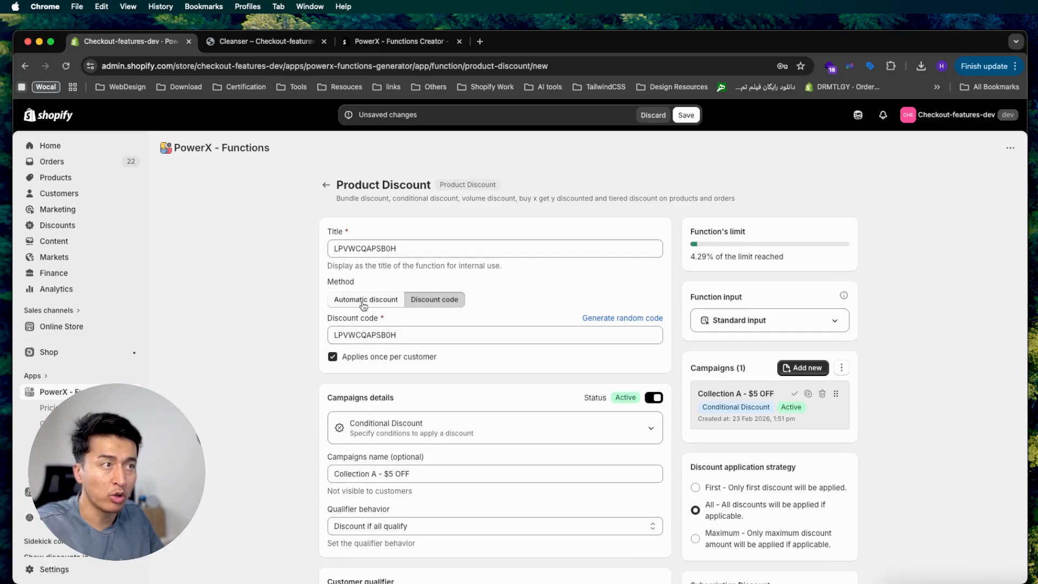
pyautogui.scroll(-10, 522, 426)
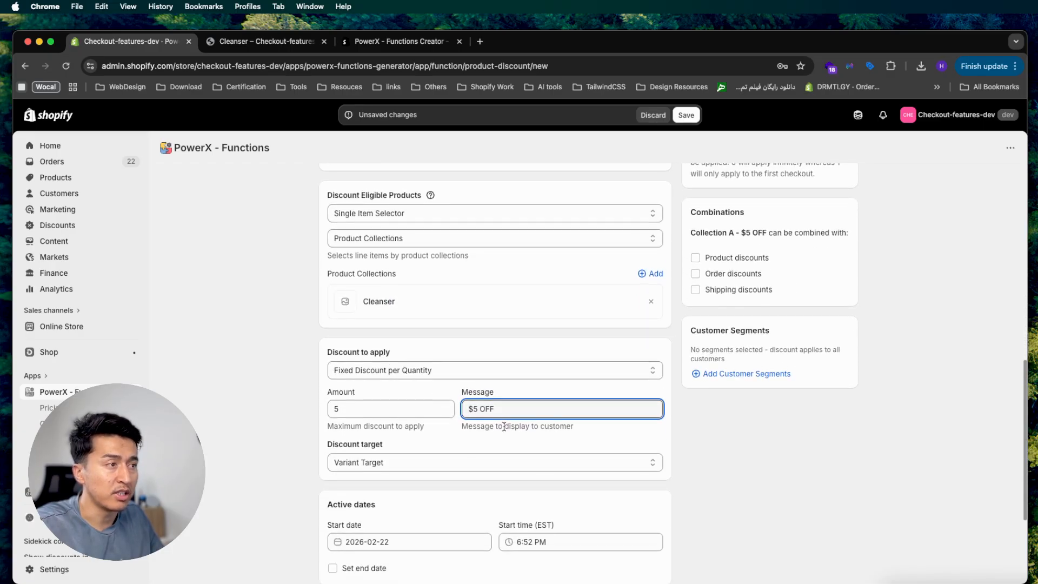
pyautogui.moveTo(498, 410); pyautogui.dragTo(453, 409)
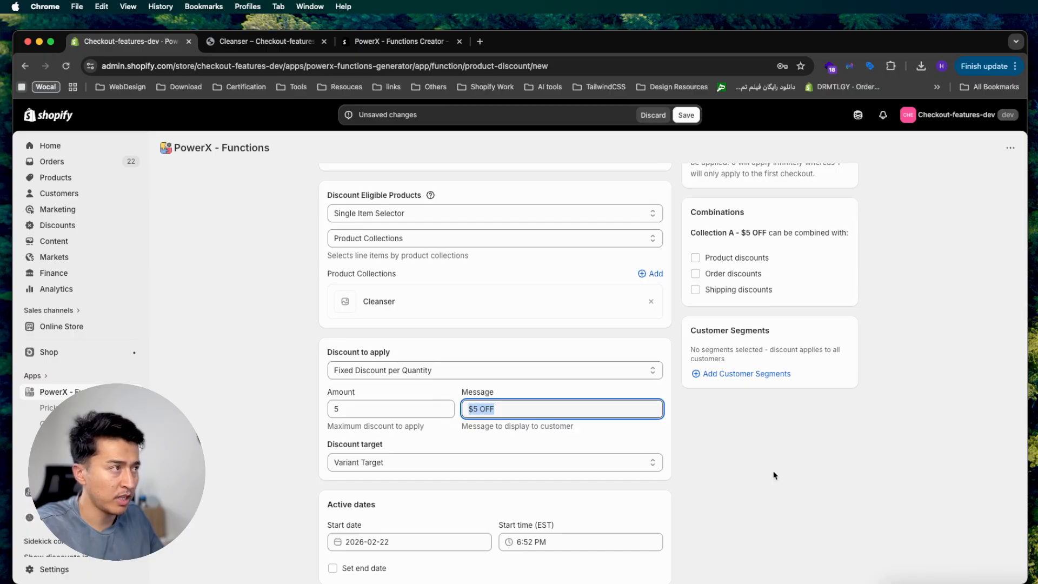
pyautogui.scroll(7, 774, 476)
pyautogui.scroll(3, 774, 475)
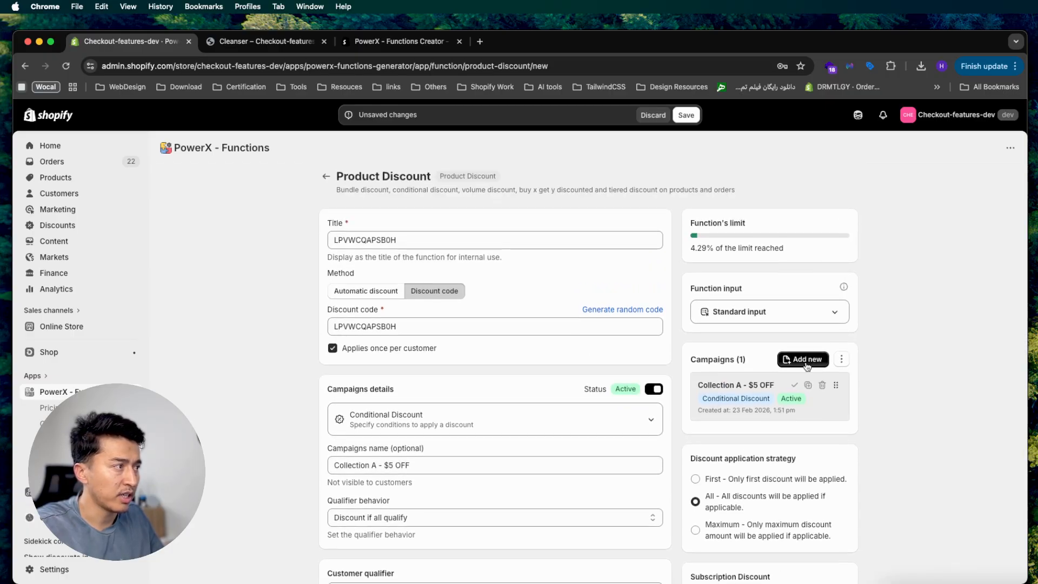
# Duplicate the Collection A campaign and rename the copy 'Collection B - $10 OFF'
pyautogui.click(807, 385)
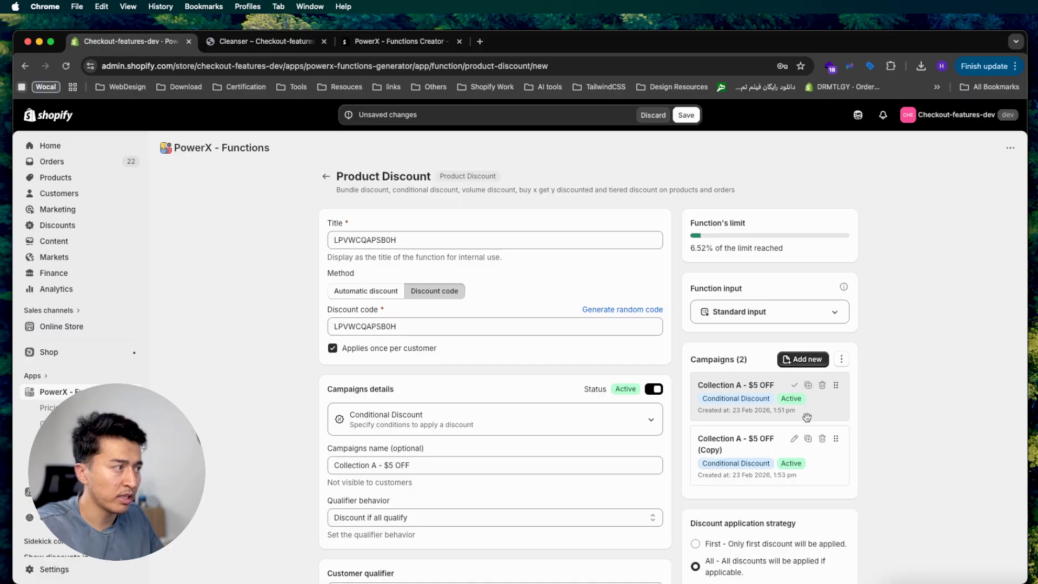
pyautogui.click(795, 438)
pyautogui.moveTo(372, 465); pyautogui.dragTo(514, 464)
pyautogui.write('B')
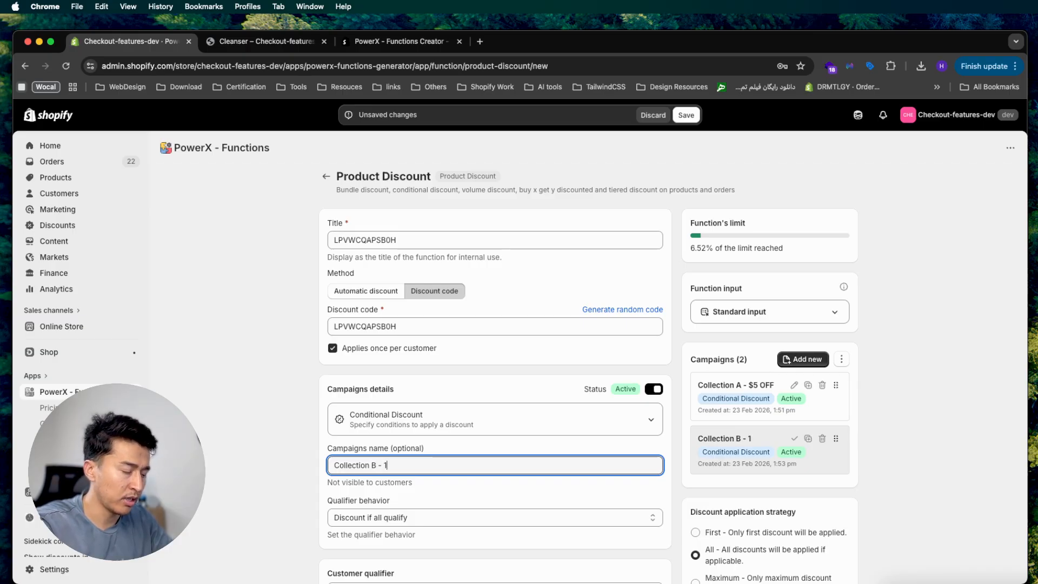
pyautogui.write(' - 10')
pyautogui.press('BackSpace')
pyautogui.press('BackSpace')
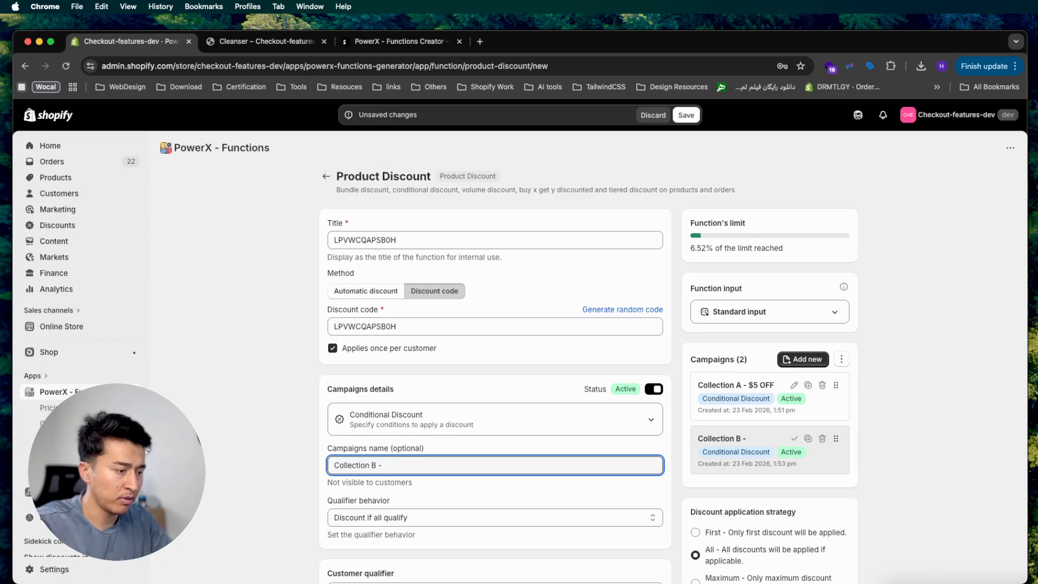
pyautogui.write('$10 OFF')
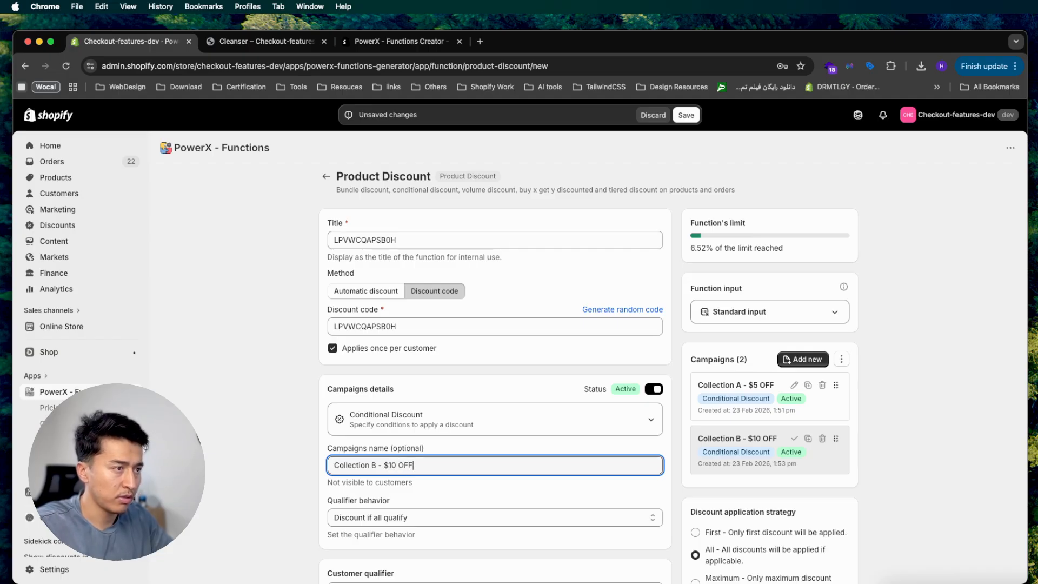
pyautogui.scroll(-3, 328, 449)
# Replace the Cleanser collection with Face wash in the second campaign
pyautogui.scroll(-10, 328, 450)
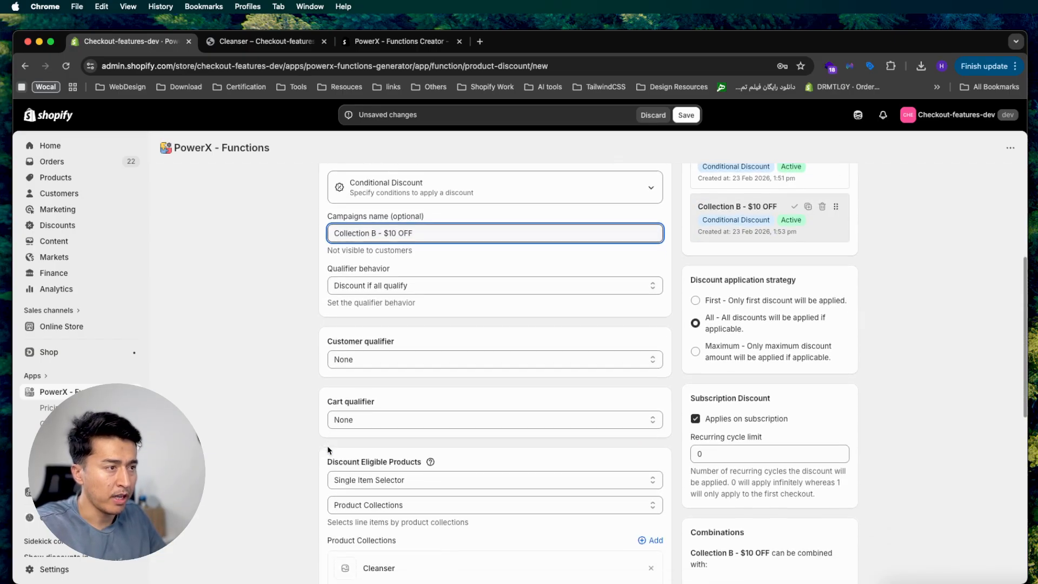
pyautogui.click(650, 442)
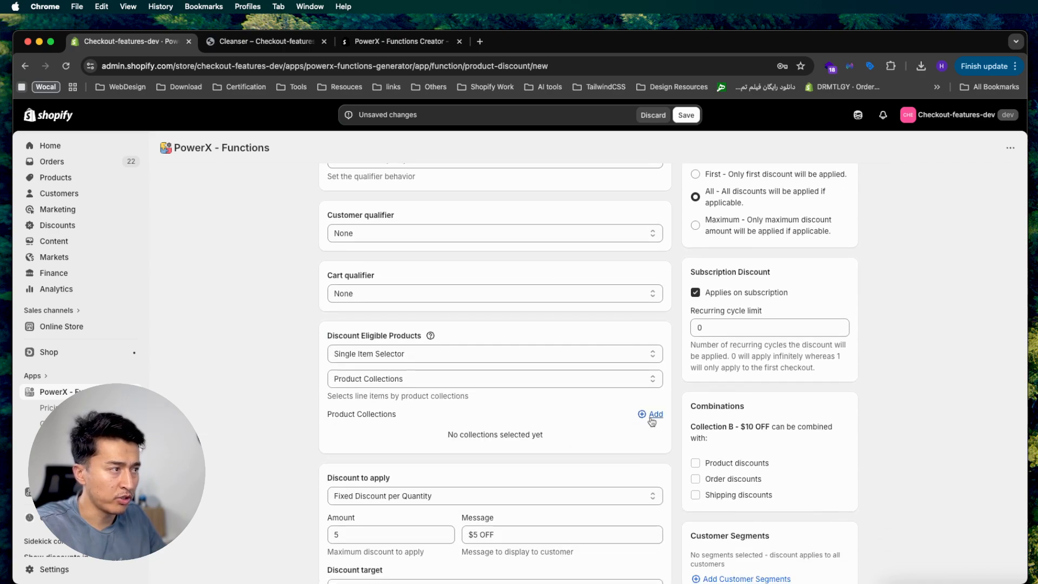
pyautogui.click(651, 414)
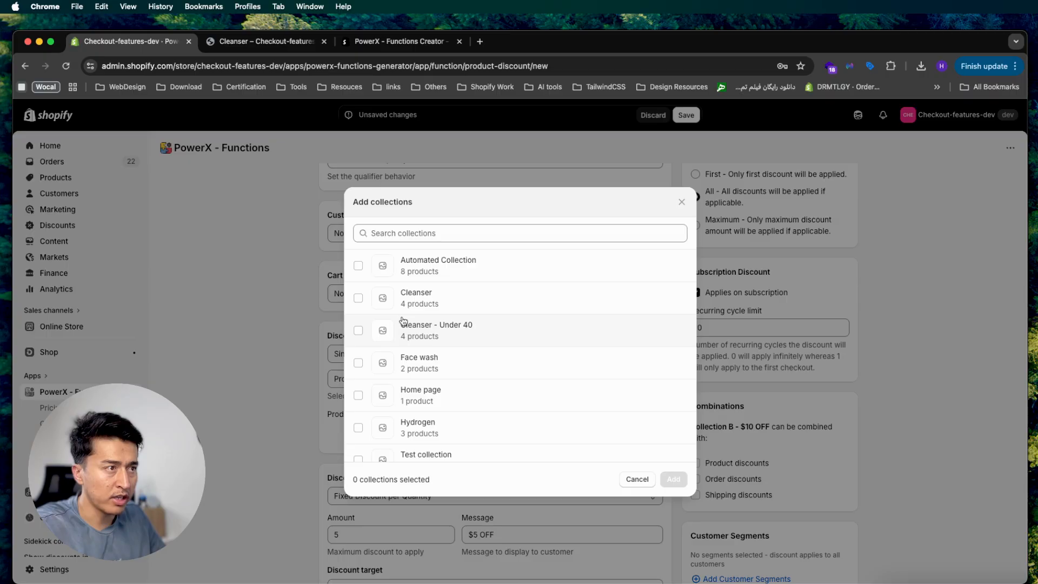
pyautogui.click(418, 361)
pyautogui.press('Return')
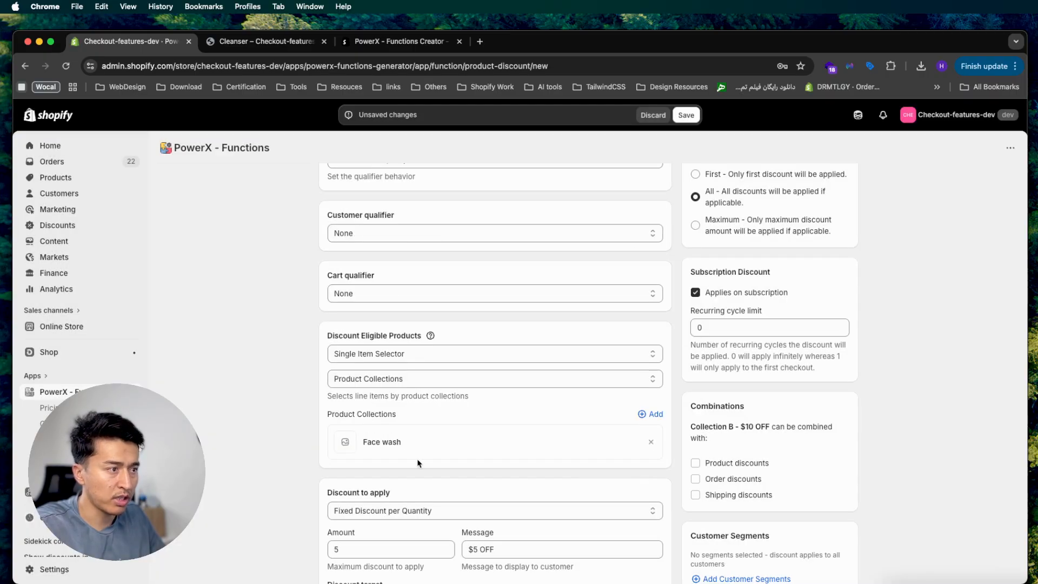
pyautogui.scroll(-4, 412, 390)
# Change the discount amount to 10 and the message to '$10 OFF'
pyautogui.doubleClick(332, 442)
pyautogui.write('10')
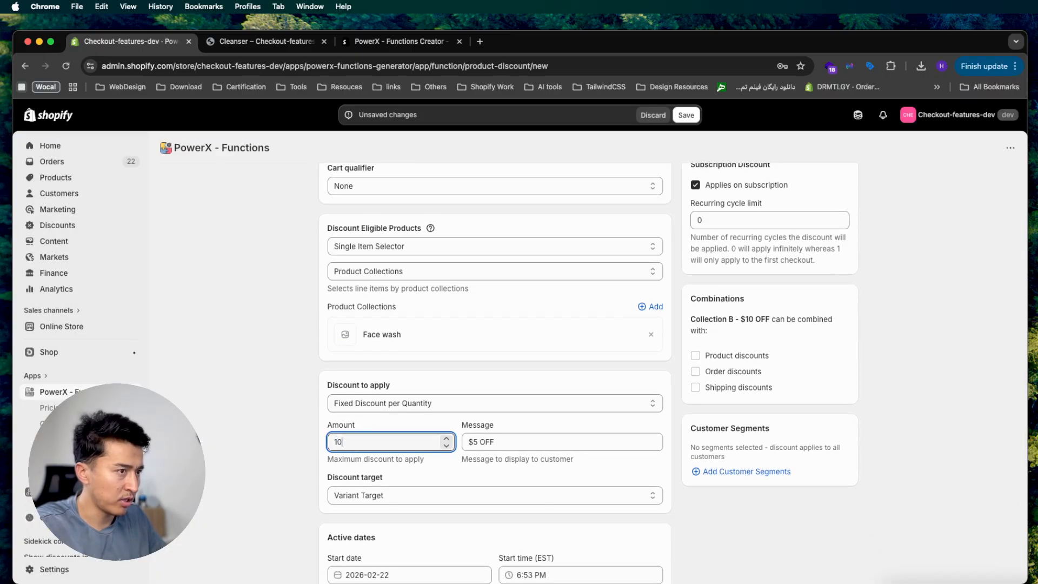
pyautogui.click(475, 442)
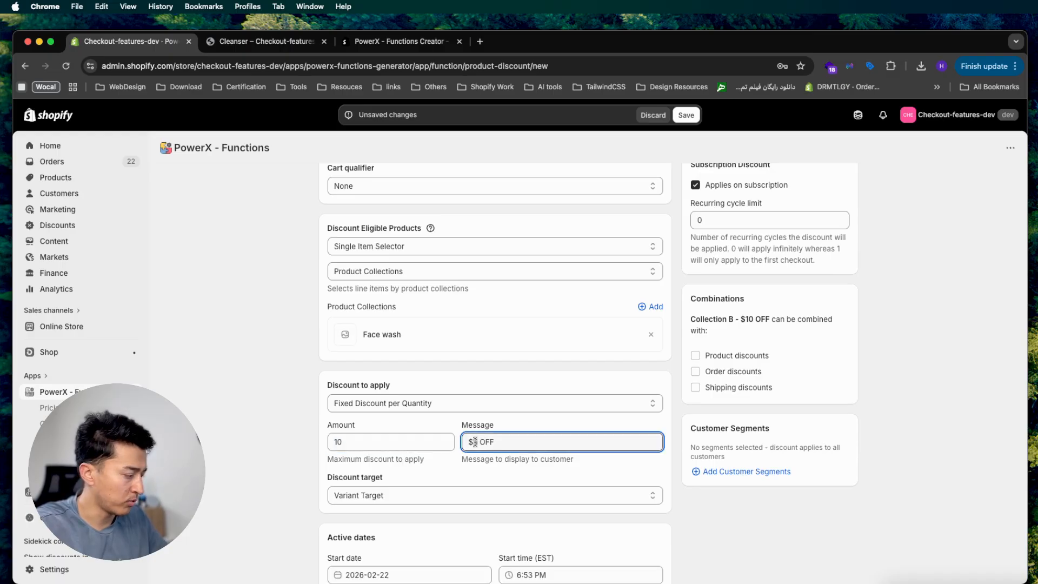
pyautogui.press('BackSpace')
pyautogui.write('10')
pyautogui.click(727, 541)
pyautogui.scroll(1, 726, 541)
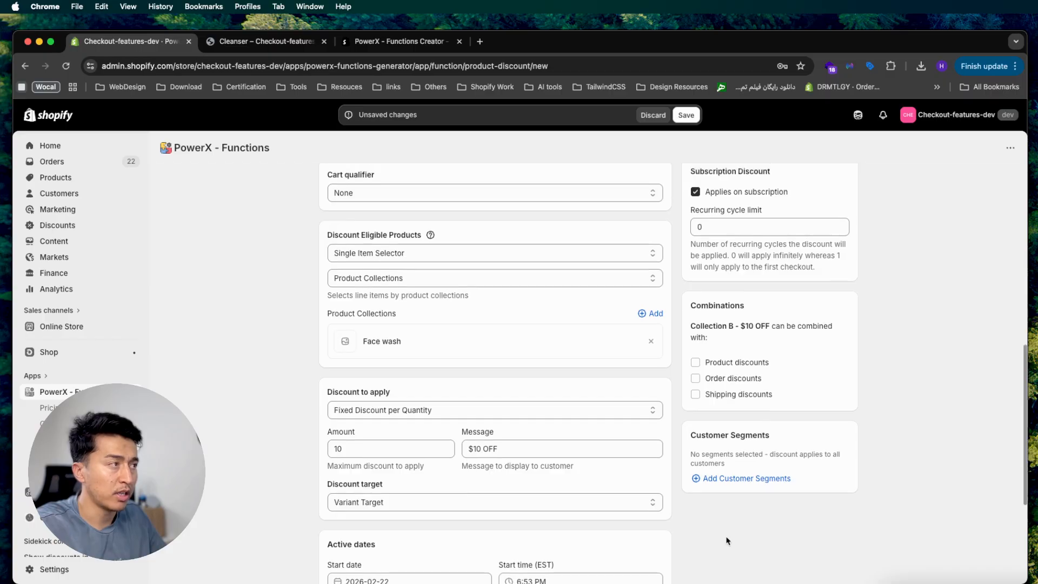
pyautogui.scroll(7, 727, 541)
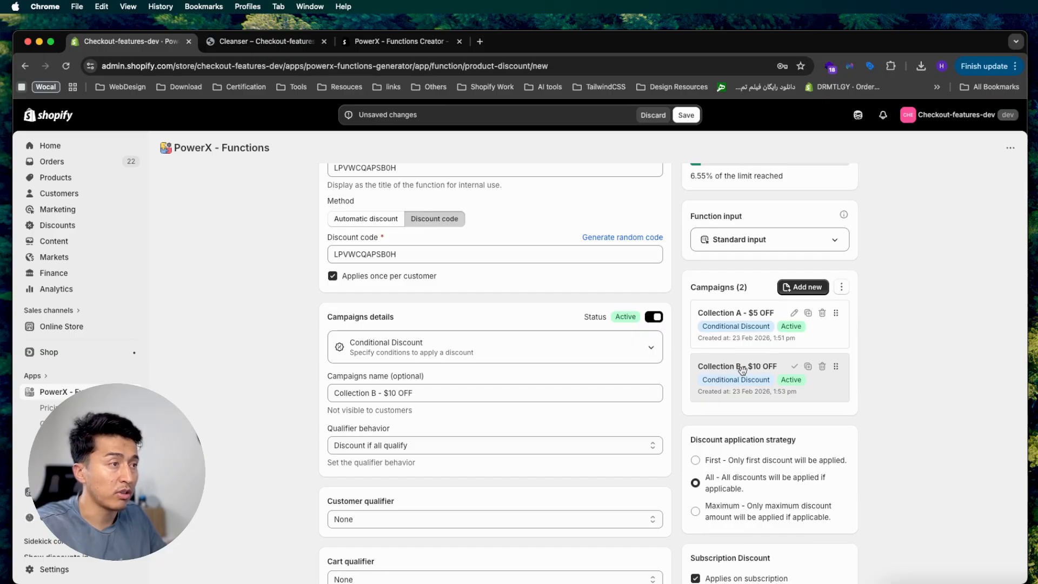
pyautogui.click(689, 117)
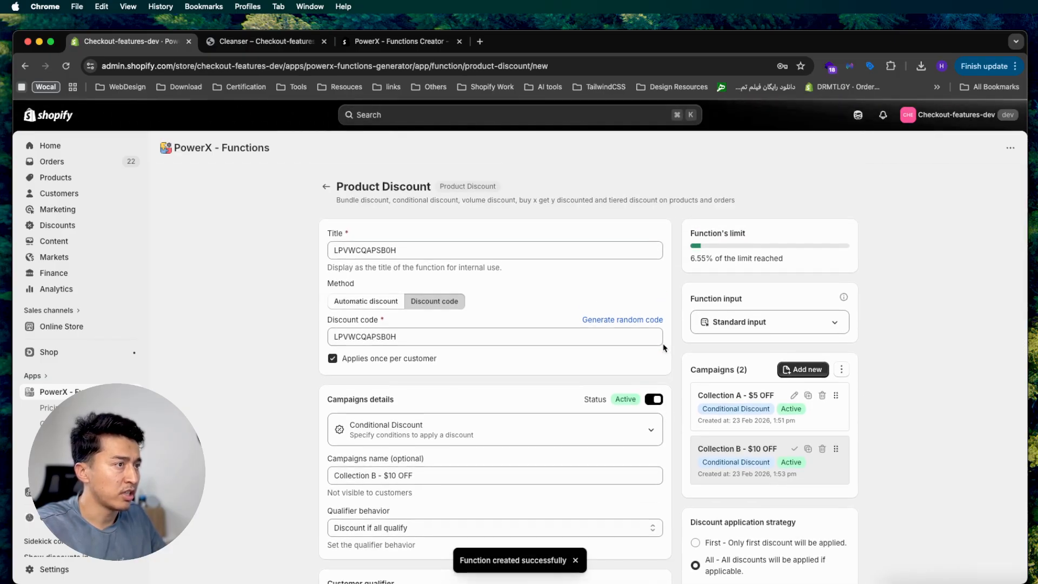
pyautogui.doubleClick(387, 299)
pyautogui.press('super+c')
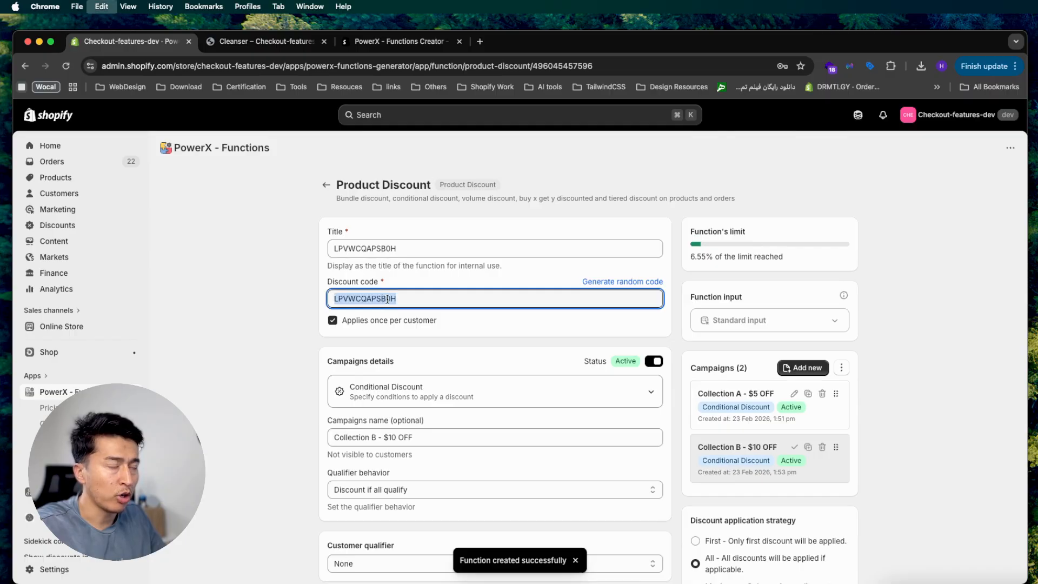
pyautogui.click(265, 41)
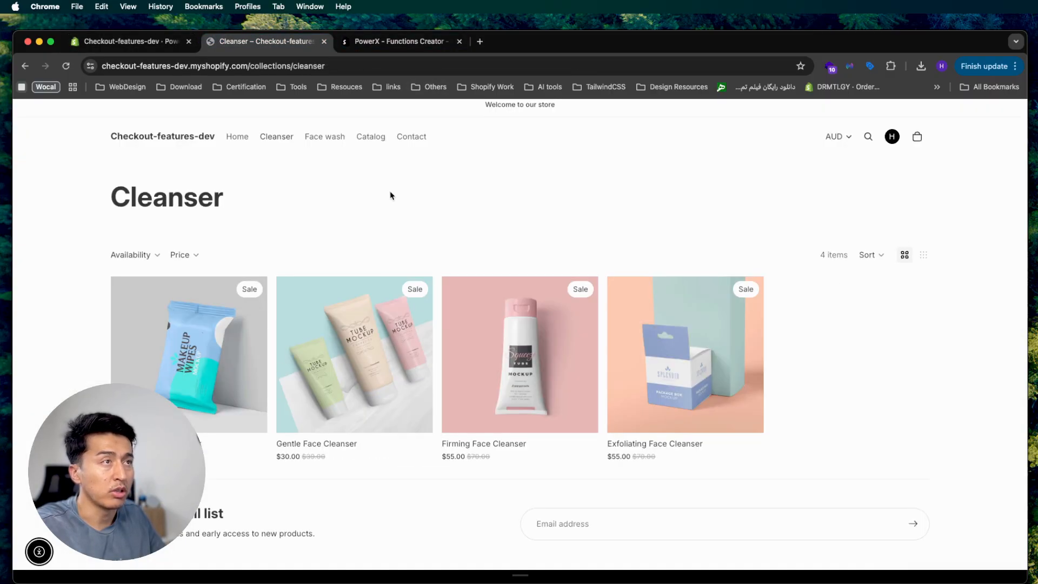
# Quick-add Firming Face Cleanser to the cart from the Cleanser collection
pyautogui.scroll(-1, 382, 196)
pyautogui.scroll(2, 378, 194)
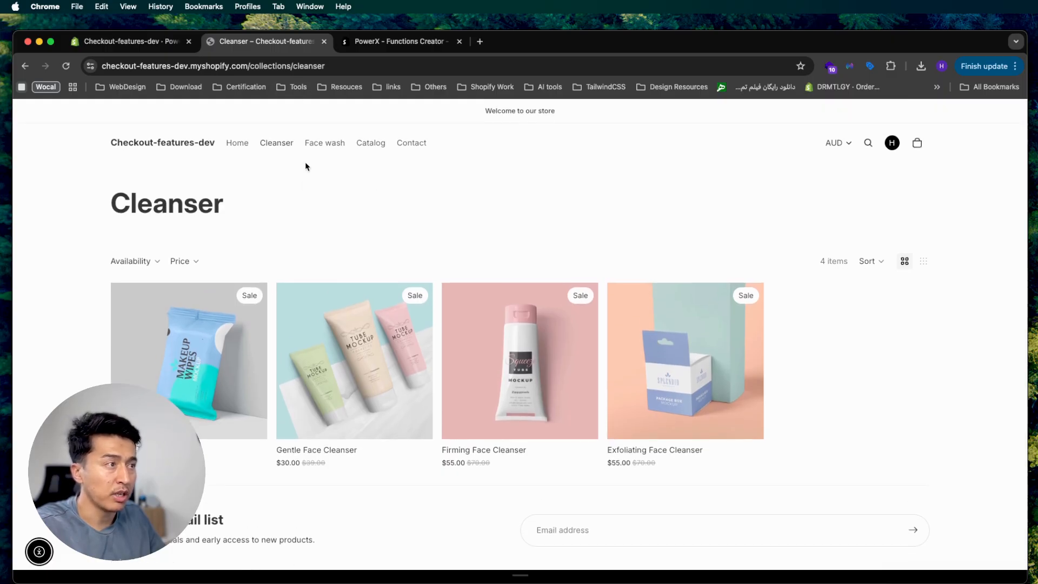
pyautogui.click(577, 423)
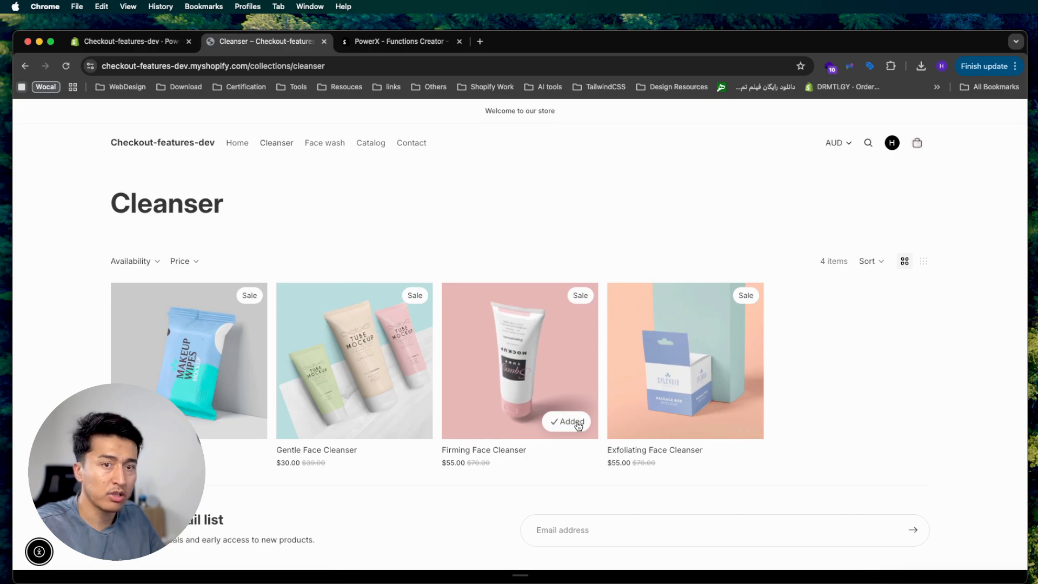
pyautogui.click(349, 351)
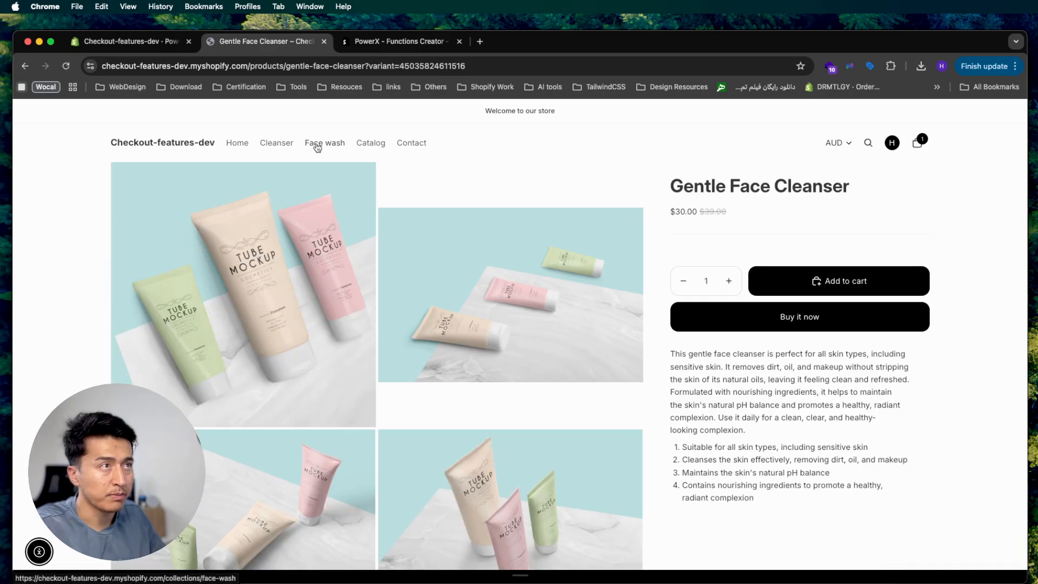
# Quick-add Anti-Aging Face Wash from the Face wash collection, then check out from the cart
pyautogui.click(317, 147)
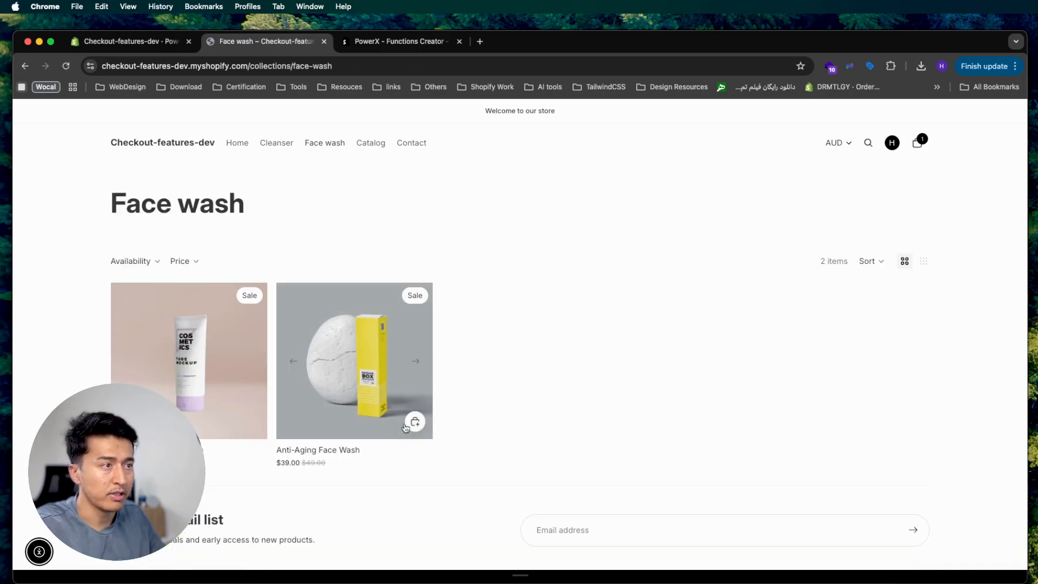
pyautogui.click(411, 422)
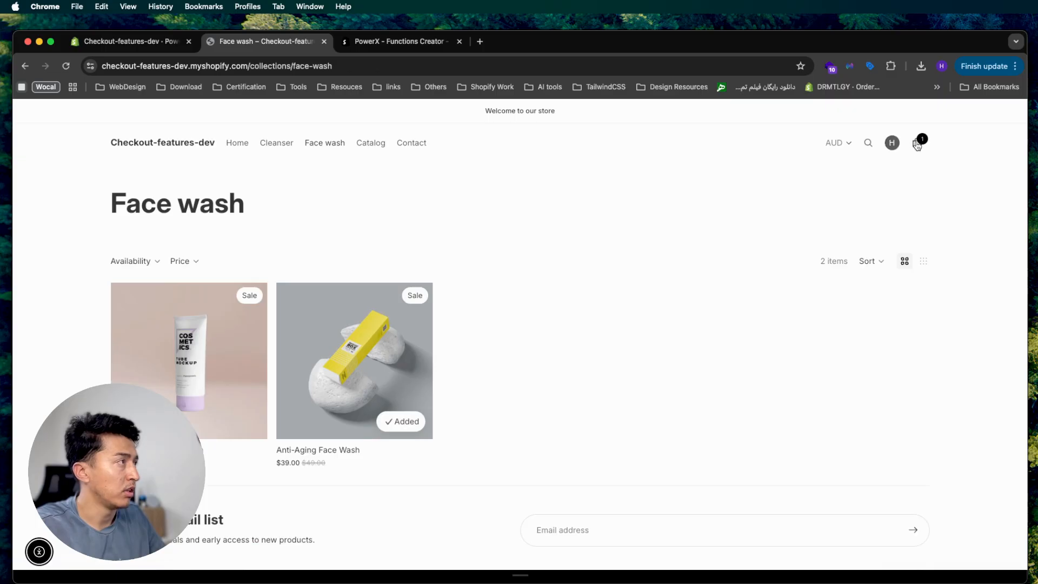
pyautogui.click(917, 144)
pyautogui.click(892, 555)
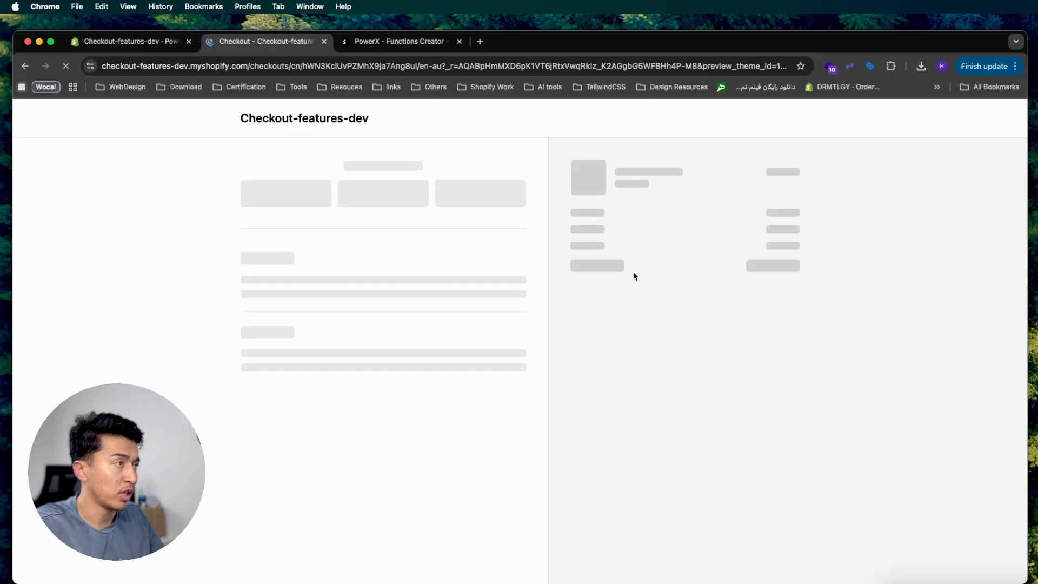
# Leave checkout for the store home page and review the cart's contents
pyautogui.click(629, 234)
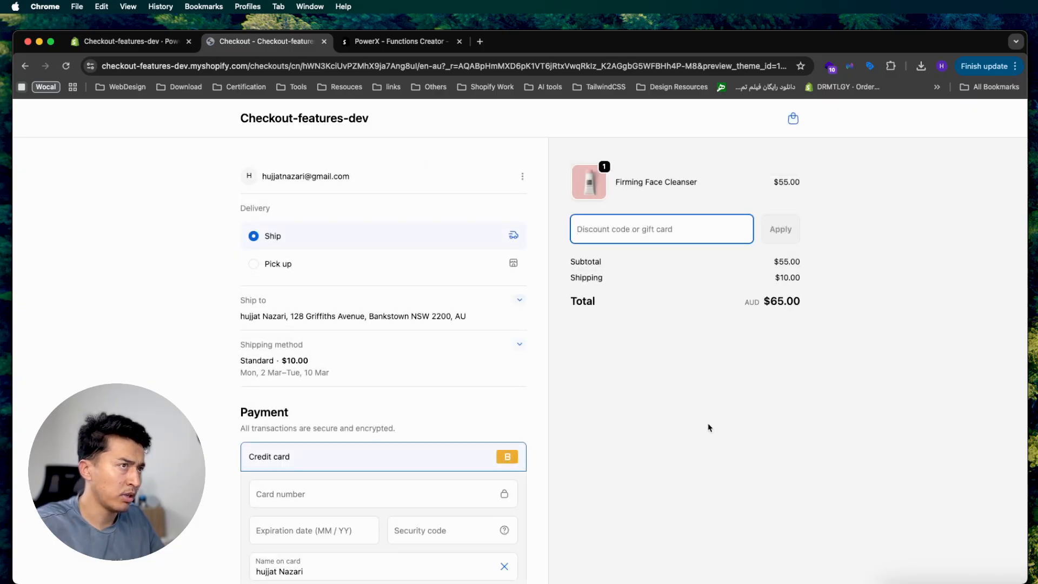
pyautogui.click(290, 120)
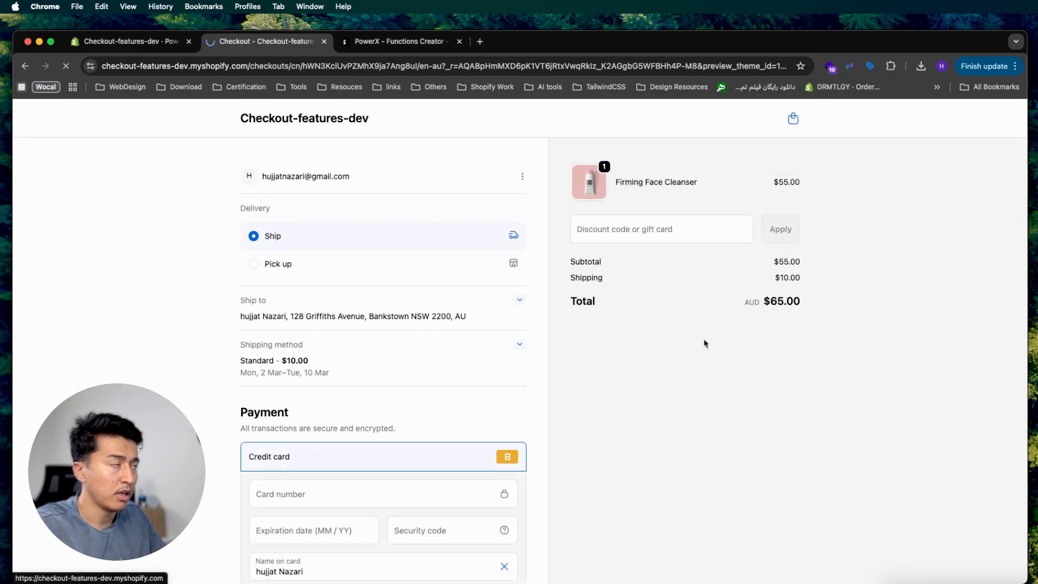
pyautogui.click(923, 141)
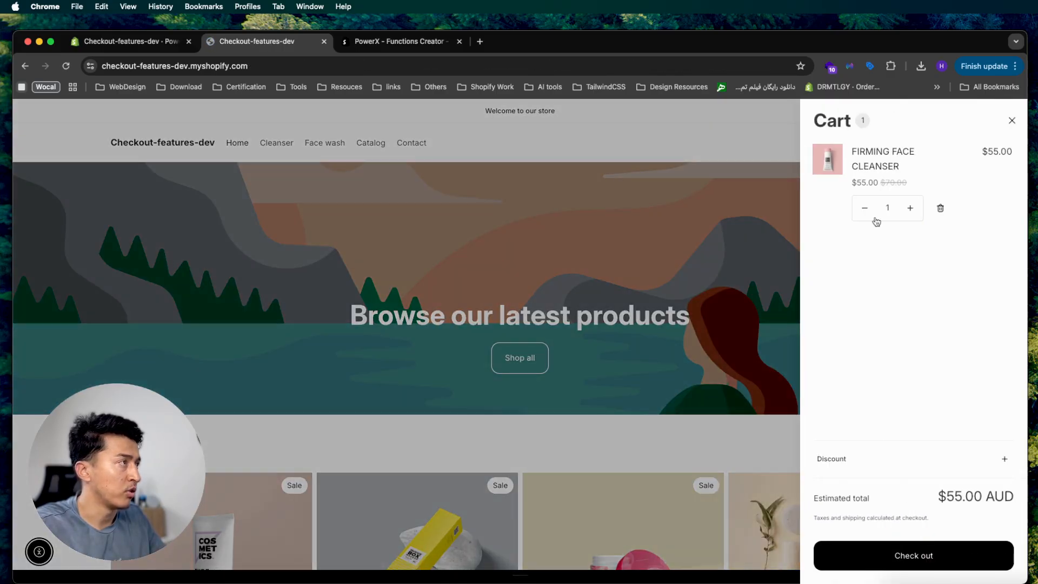
pyautogui.click(748, 211)
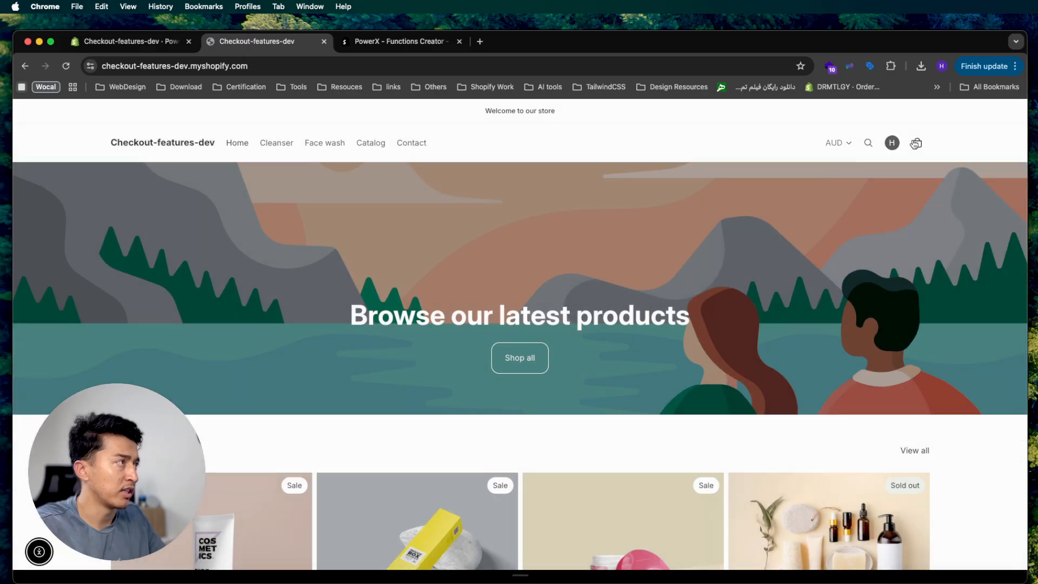
# Add Firming Face Cleanser and Anti-Aging Face Wash, then check out with both ($94.00 AUD)
pyautogui.click(275, 143)
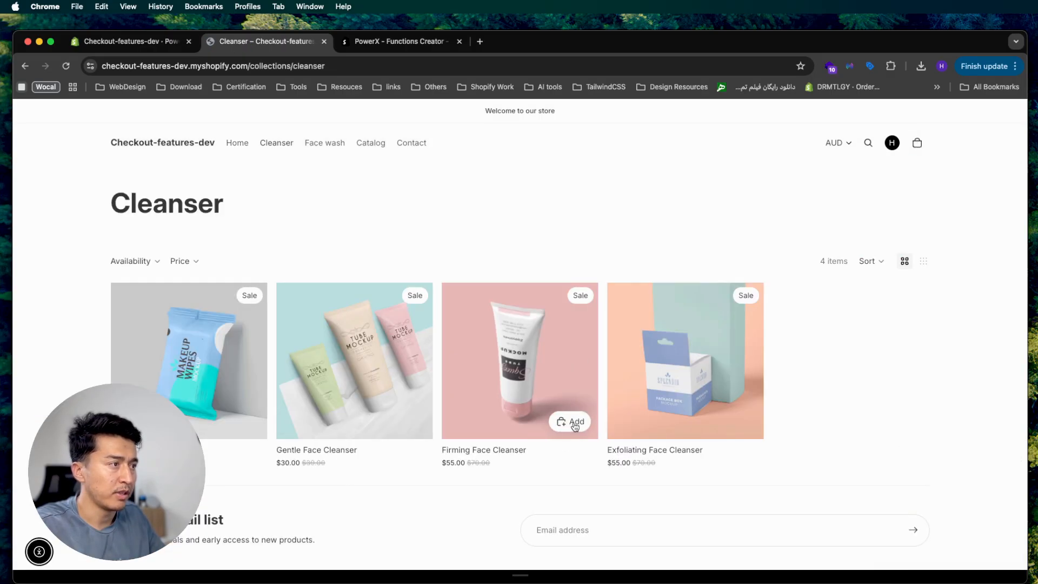
pyautogui.click(568, 421)
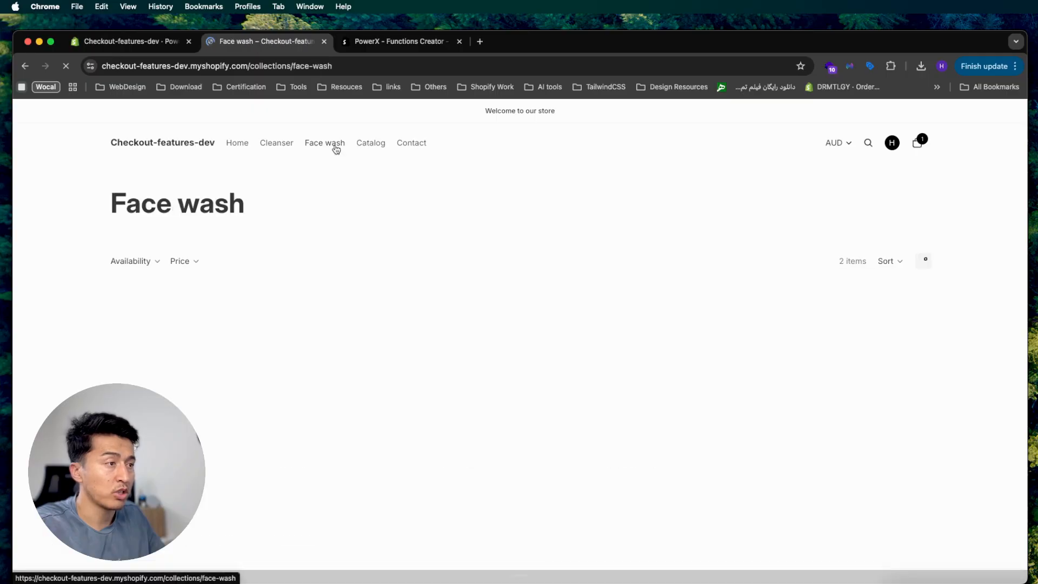
pyautogui.click(406, 420)
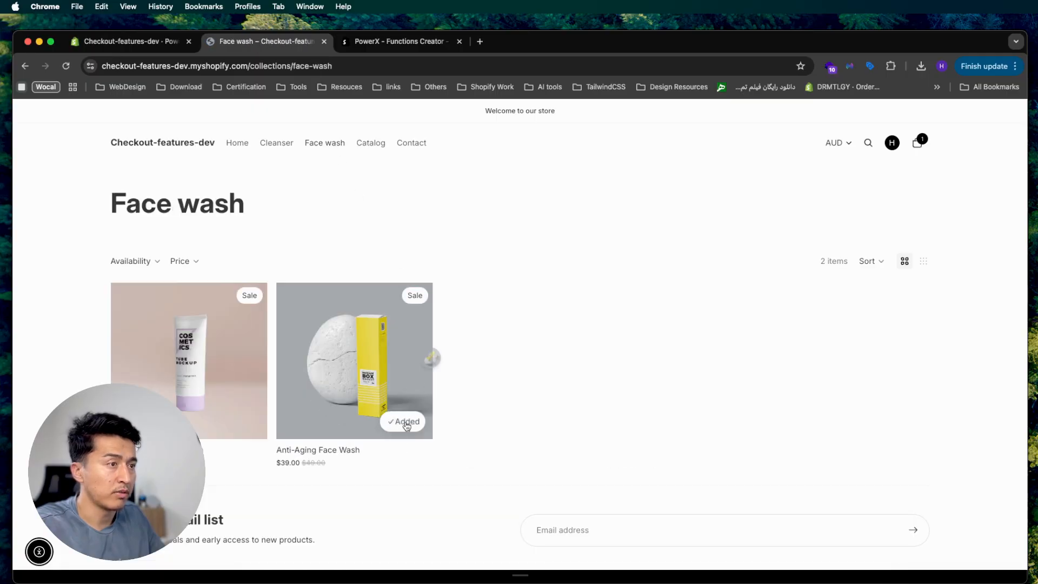
pyautogui.click(920, 143)
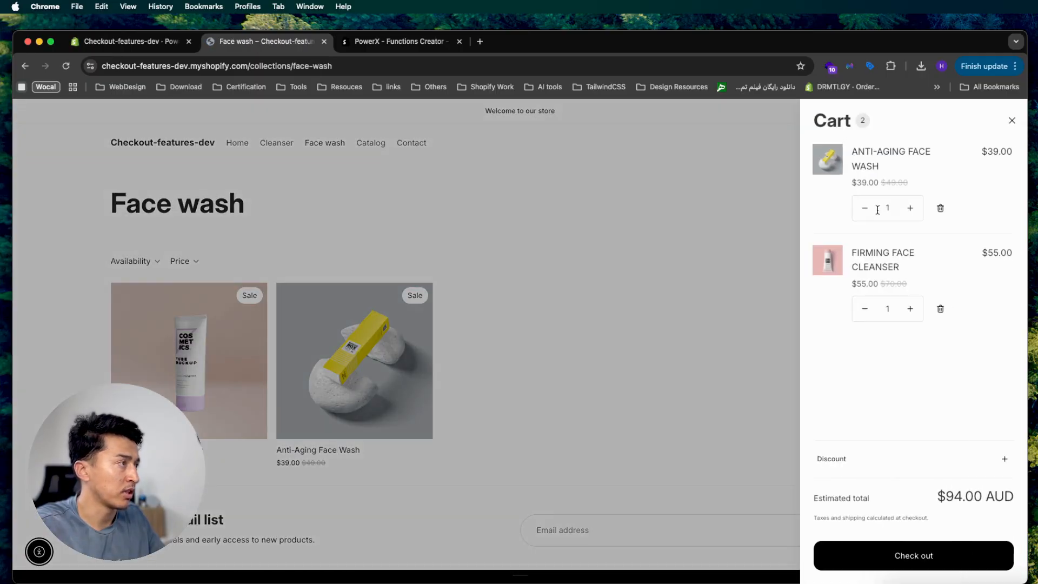
pyautogui.click(920, 555)
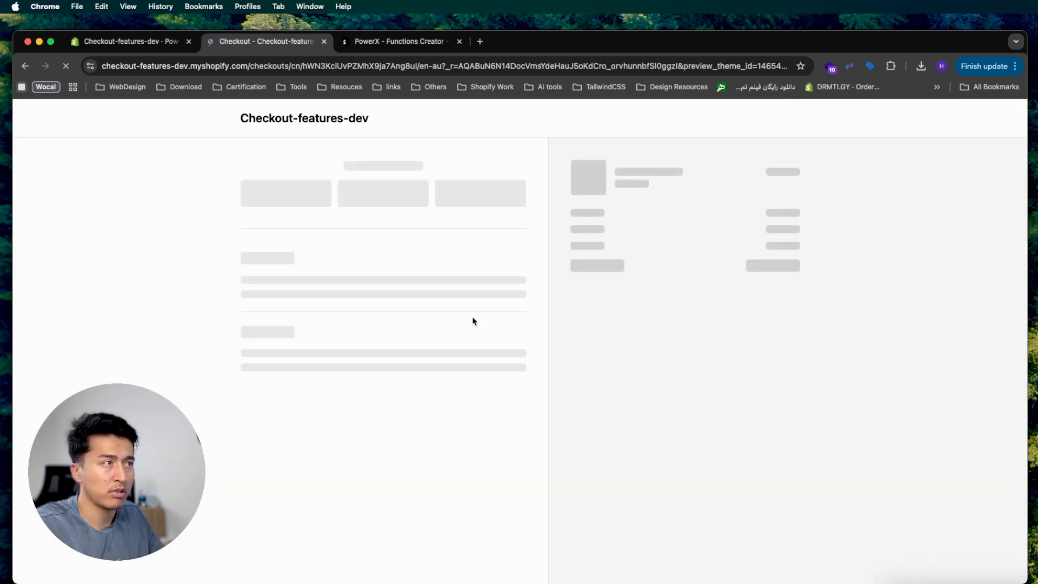
# Apply code LPVWCQAPSB0H, confirming $10 off Face Wash, $5 off Cleanser, $89.00 total
pyautogui.press('super+v')
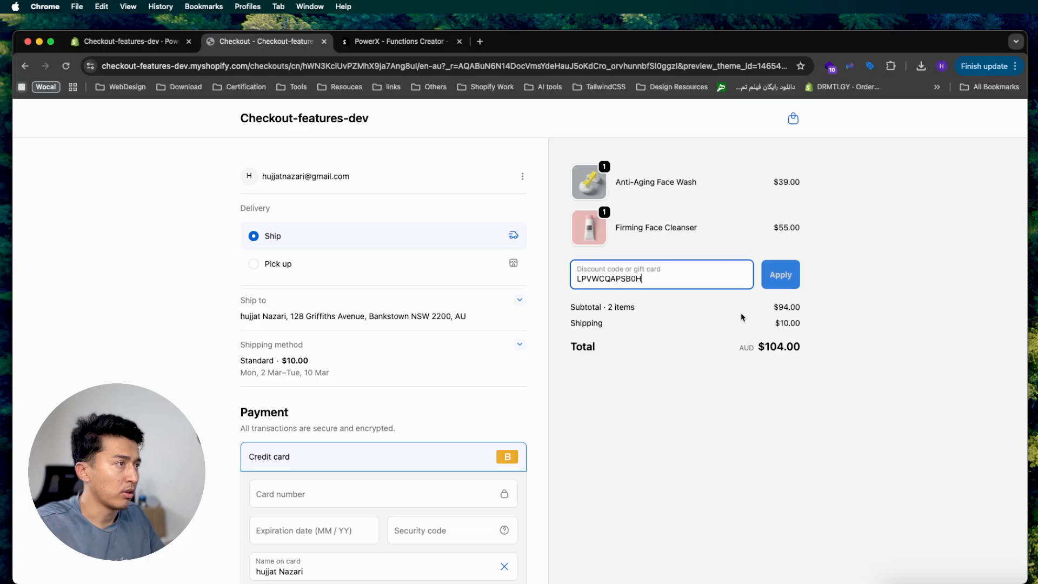
pyautogui.click(781, 287)
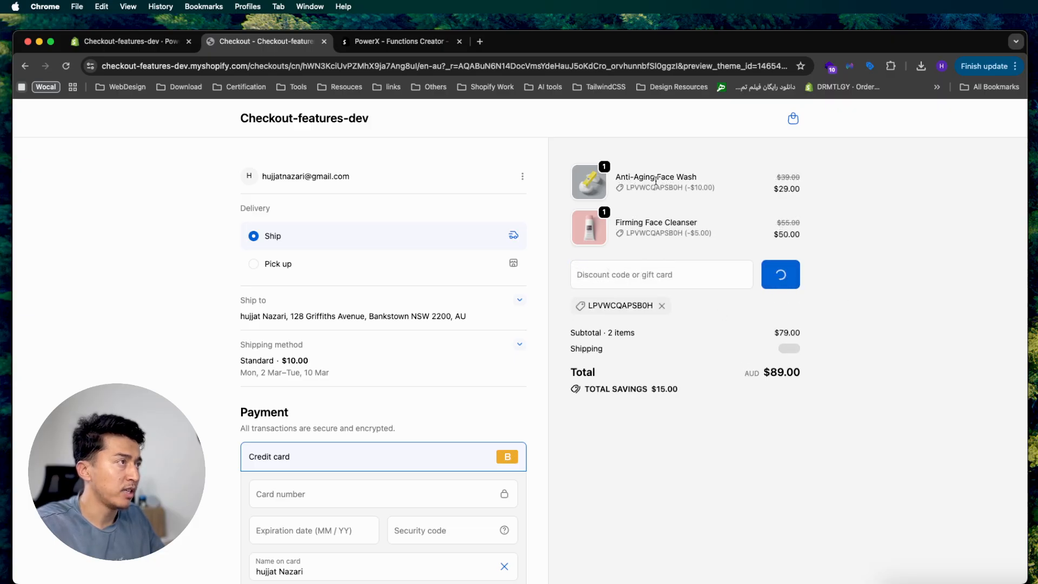
pyautogui.moveTo(656, 181); pyautogui.dragTo(714, 187)
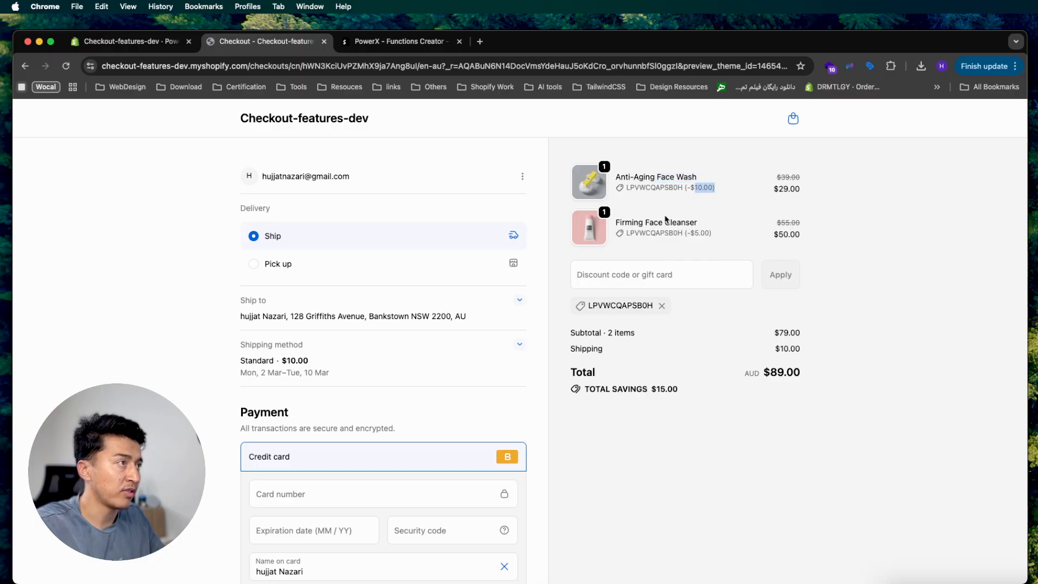
pyautogui.moveTo(653, 222); pyautogui.dragTo(704, 235)
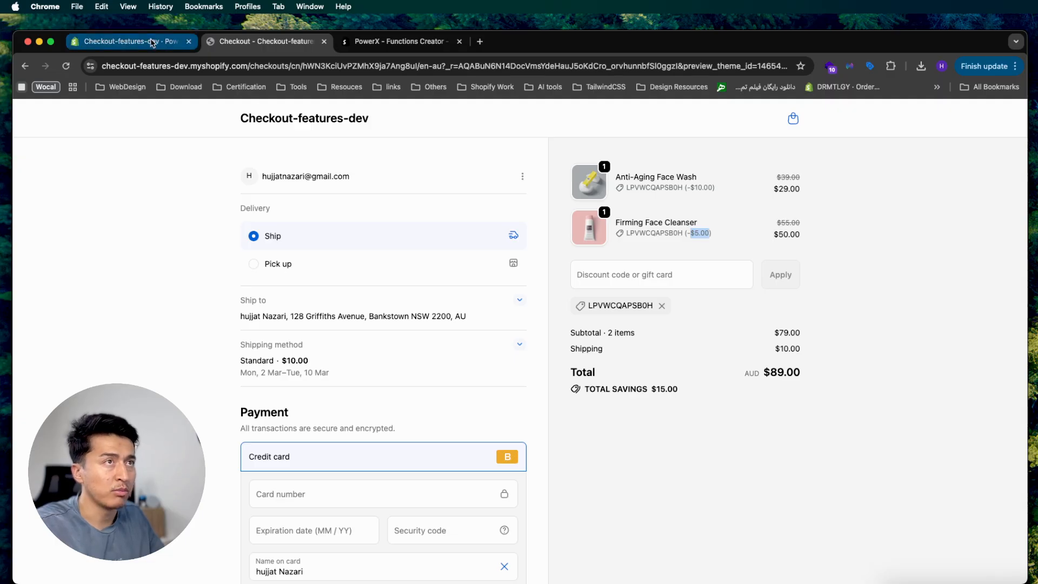
pyautogui.click(127, 41)
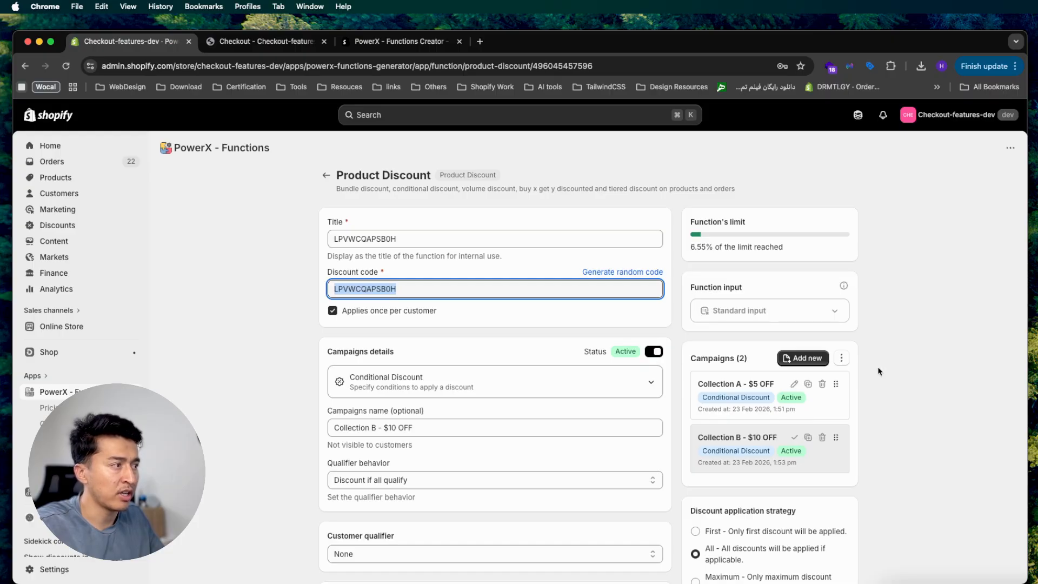
pyautogui.scroll(-1, 919, 405)
pyautogui.click(954, 438)
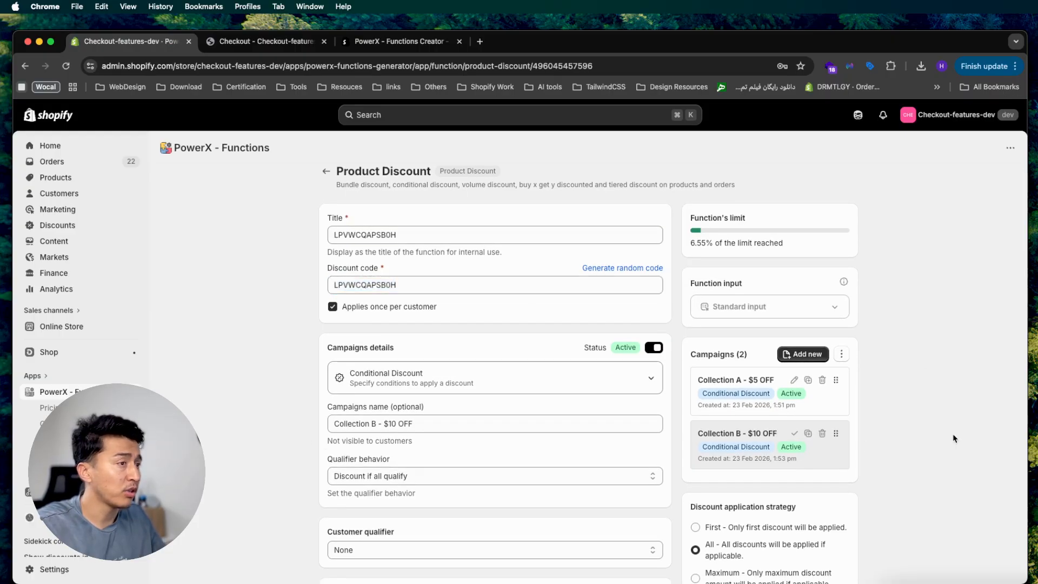
pyautogui.scroll(-5, 388, 450)
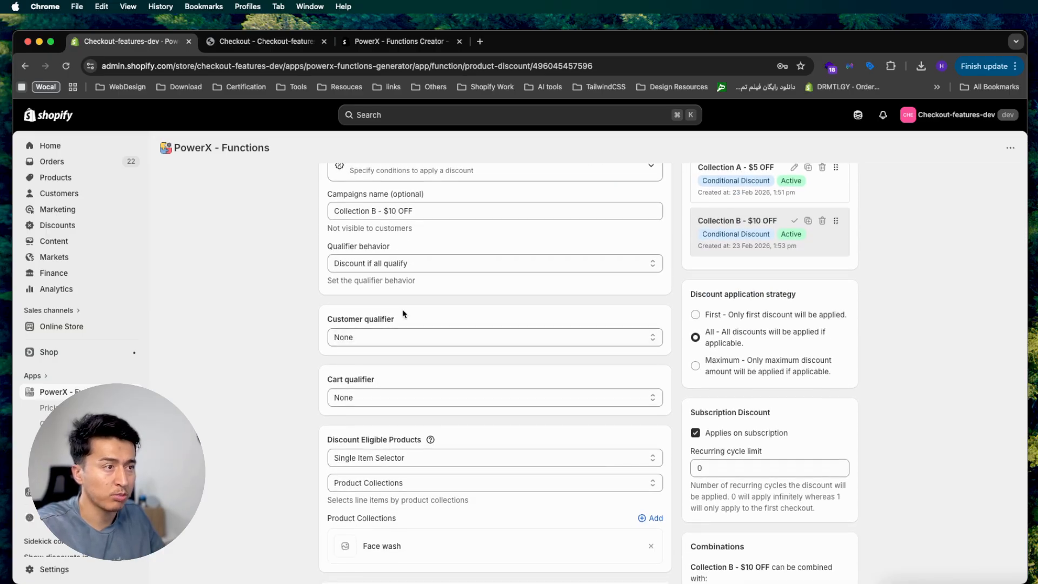
pyautogui.scroll(-4, 246, 448)
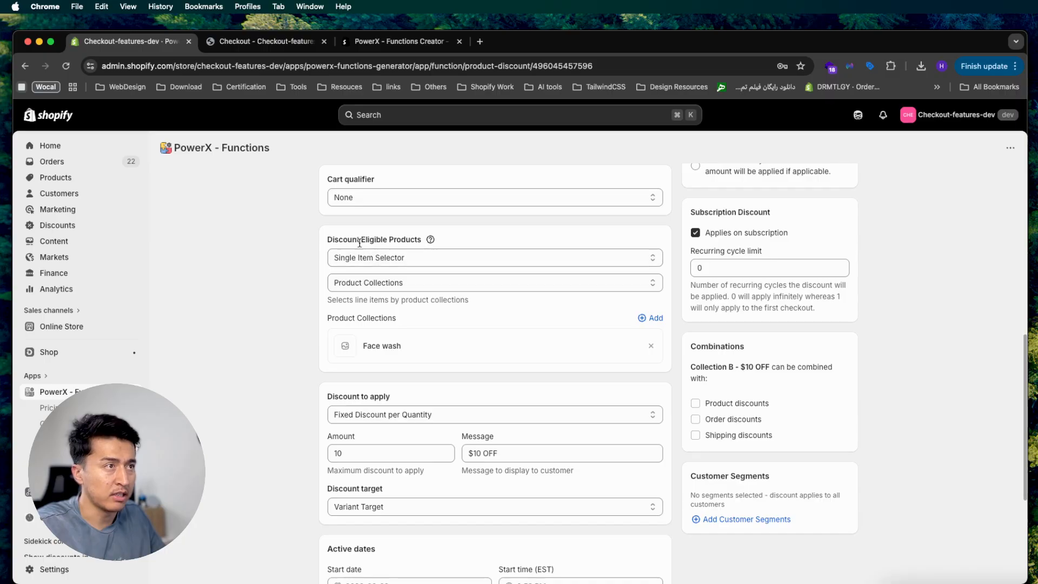
pyautogui.moveTo(344, 244); pyautogui.dragTo(394, 242)
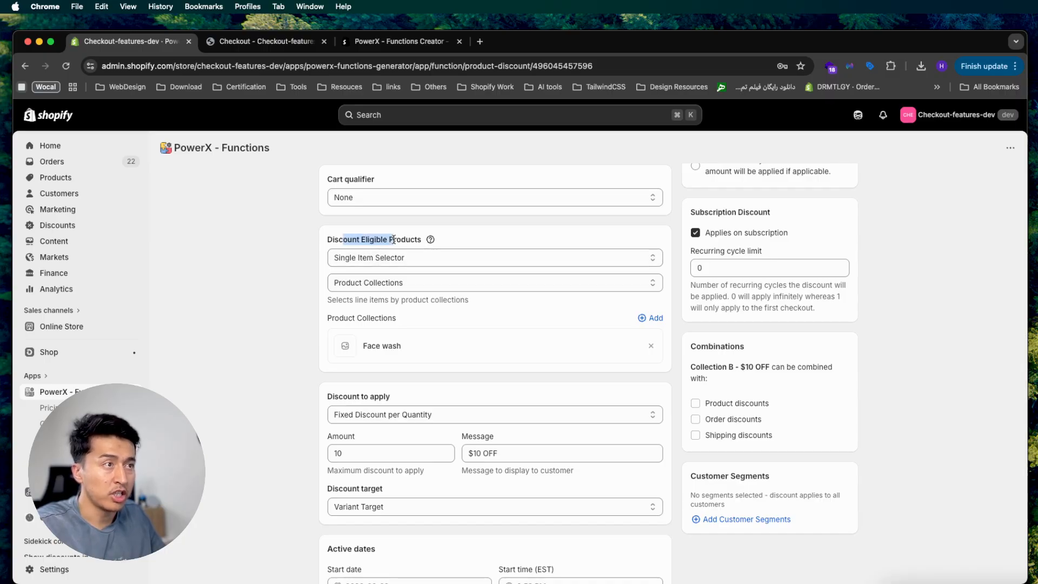
pyautogui.click(377, 282)
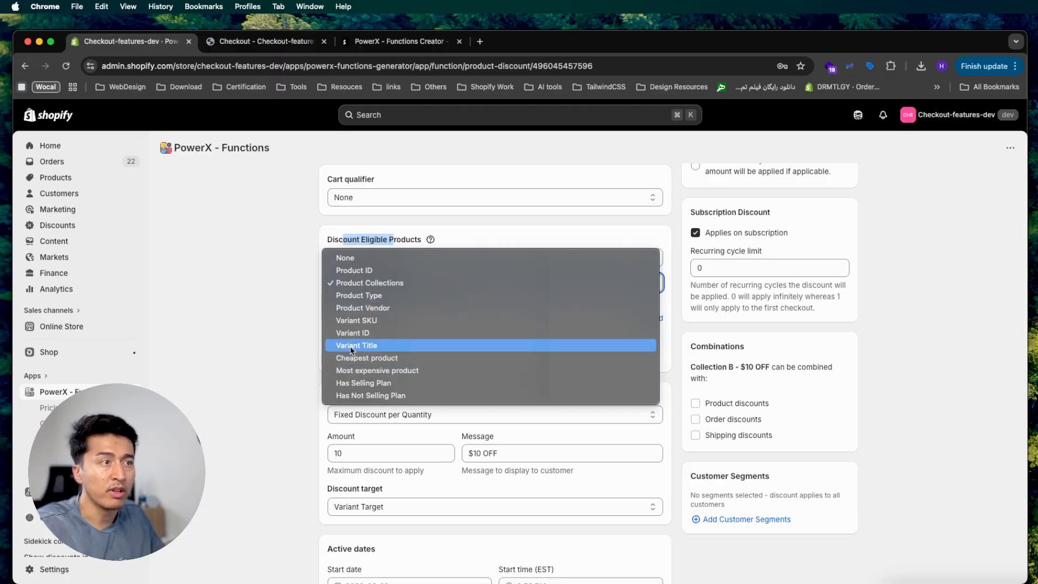
pyautogui.click(232, 363)
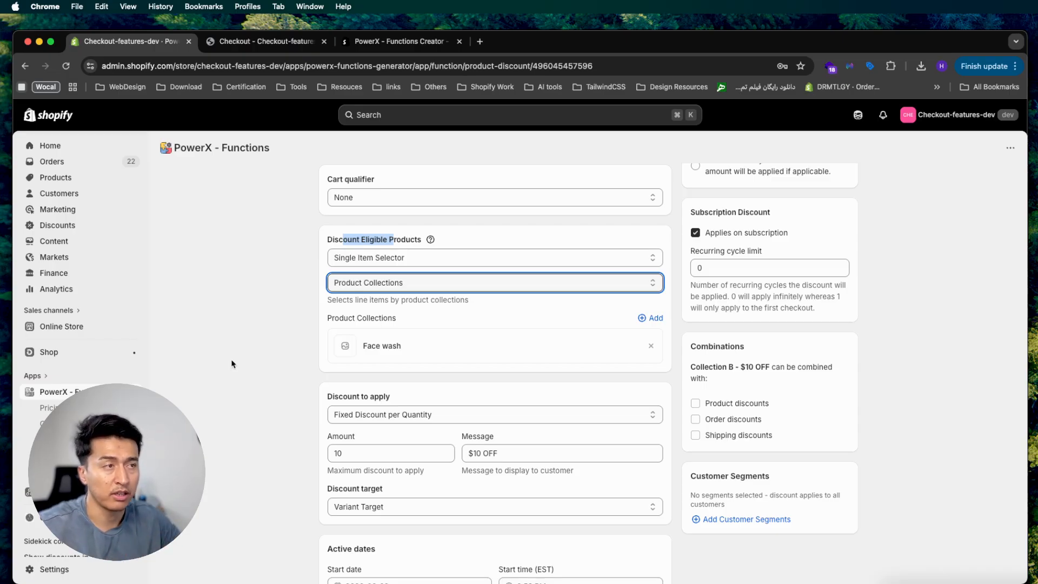
pyautogui.doubleClick(374, 239)
pyautogui.moveTo(326, 239); pyautogui.dragTo(406, 239)
pyautogui.click(265, 318)
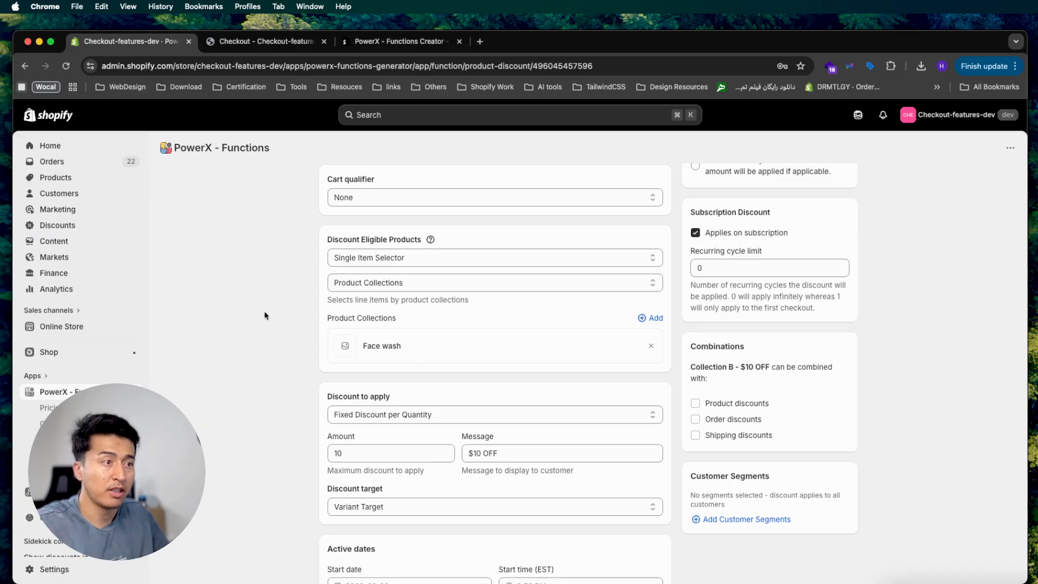